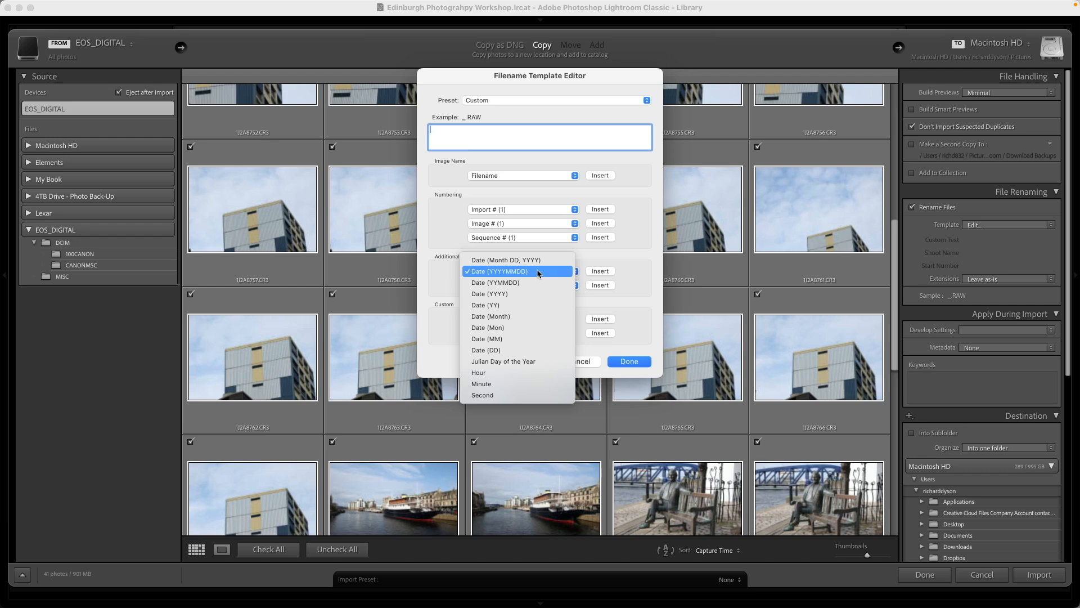
Build a filename template from Date (YYYYMMDD), the text "_CBP_", Custom Text and Sequence # (001)
{"action": "left_click", "coordinate": [602, 273]}
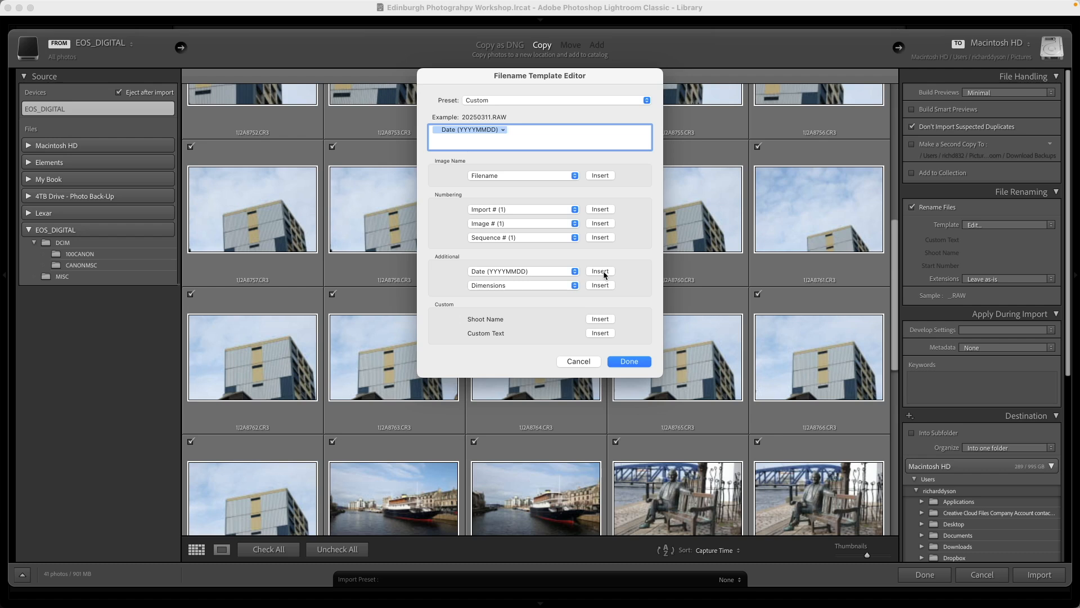
{"action": "type", "text": "_CBP_"}
{"action": "left_click", "coordinate": [600, 333]}
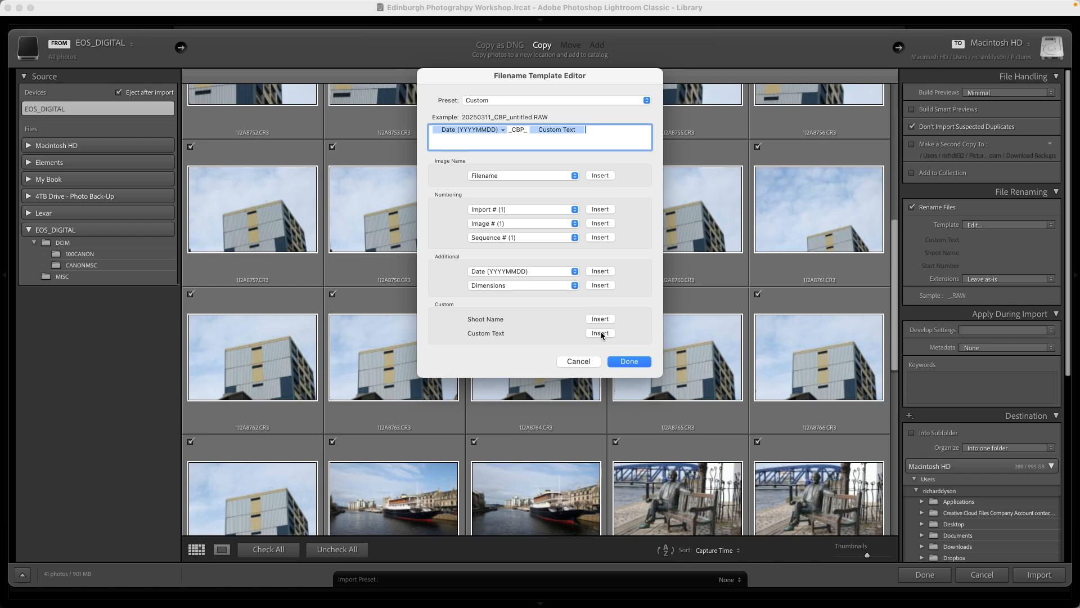
{"action": "left_click", "coordinate": [575, 237]}
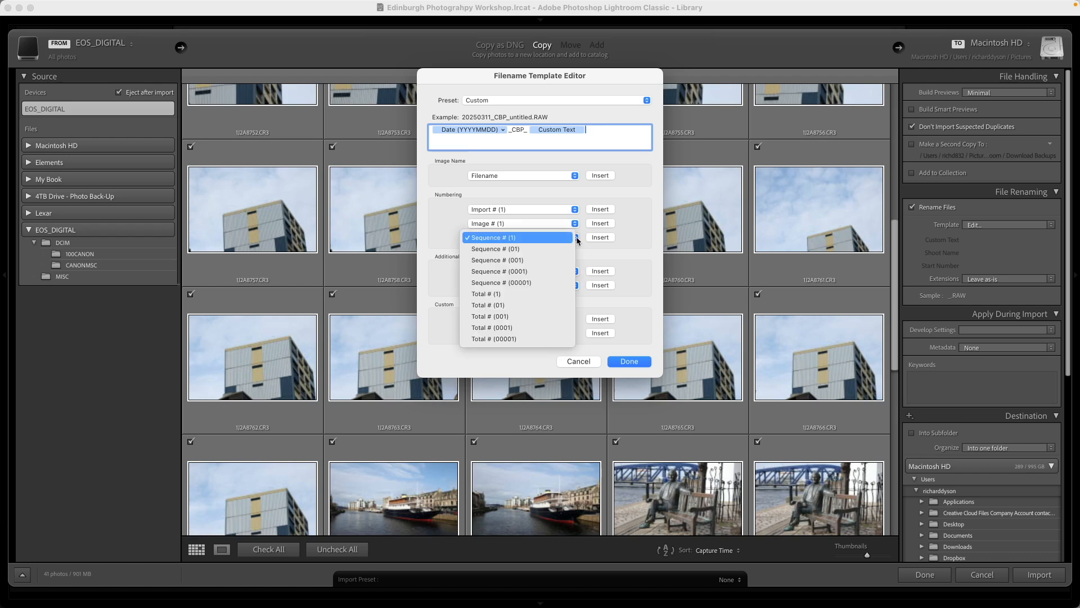
{"action": "left_click", "coordinate": [522, 259]}
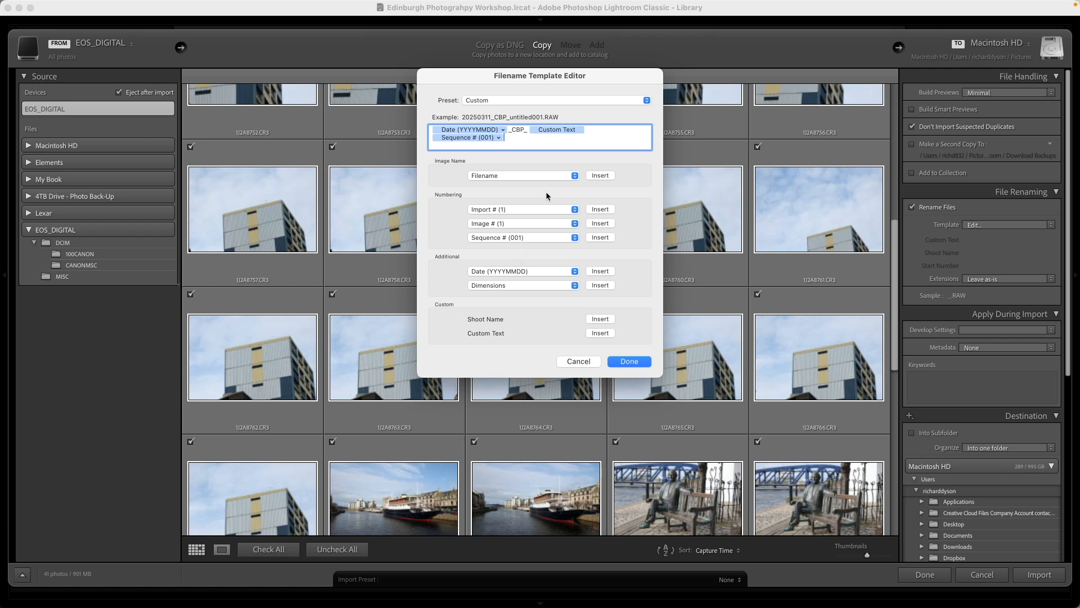
Save the filename template as a new preset named "CBP Rename" and apply it to the import
{"action": "left_click", "coordinate": [494, 100]}
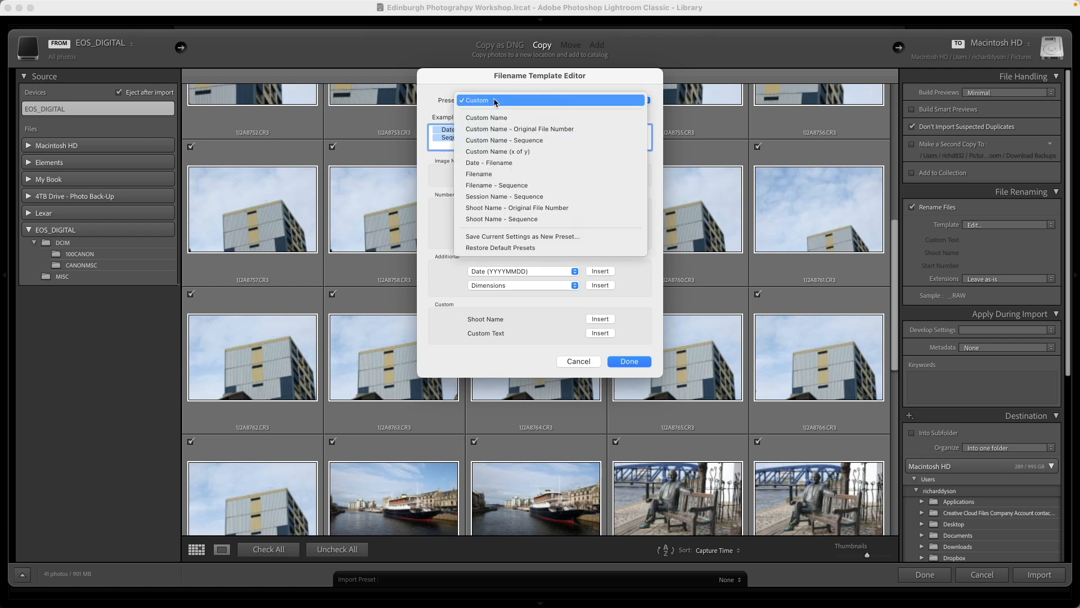
{"action": "left_click", "coordinate": [502, 237]}
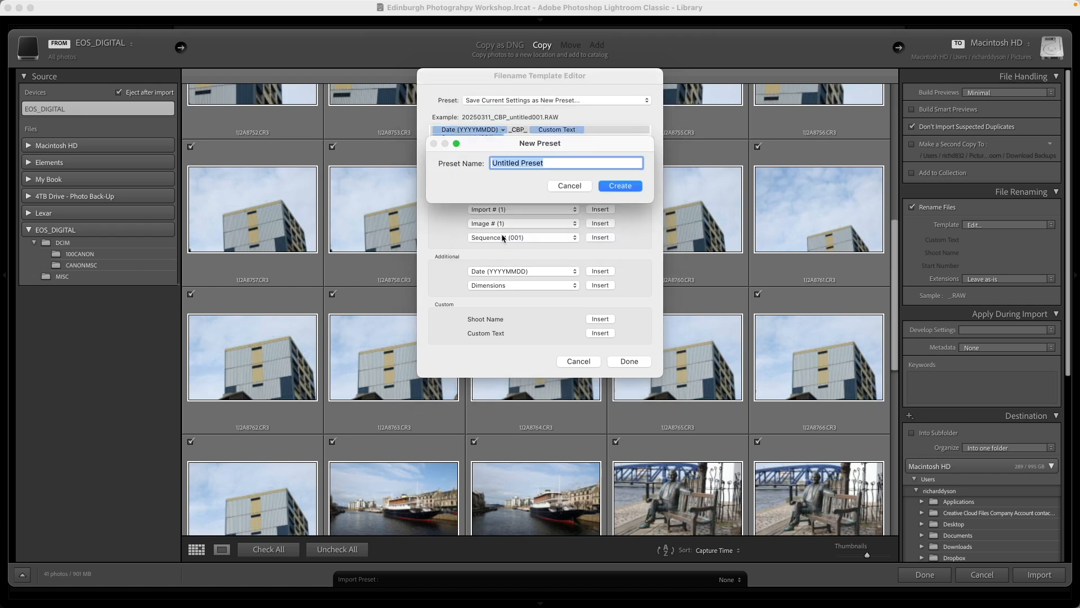
{"action": "type", "text": "CBP Rename"}
{"action": "left_click", "coordinate": [622, 186]}
{"action": "left_click", "coordinate": [639, 364]}
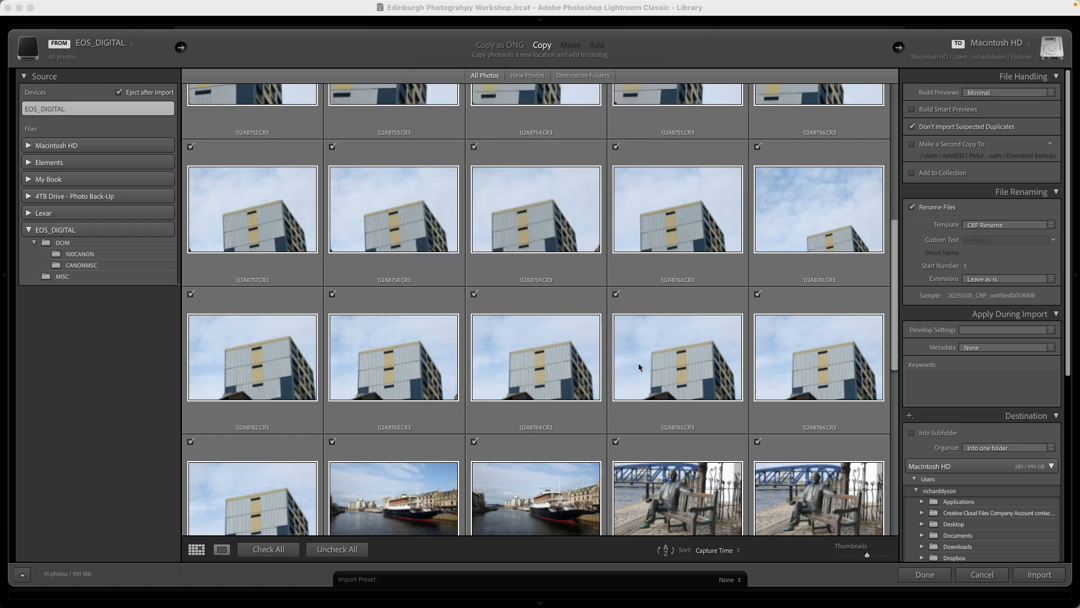
Set the custom text for the renamed files to "CBP Lightroom Demo"
{"action": "left_click", "coordinate": [983, 241]}
{"action": "type", "text": "CBP Light"}
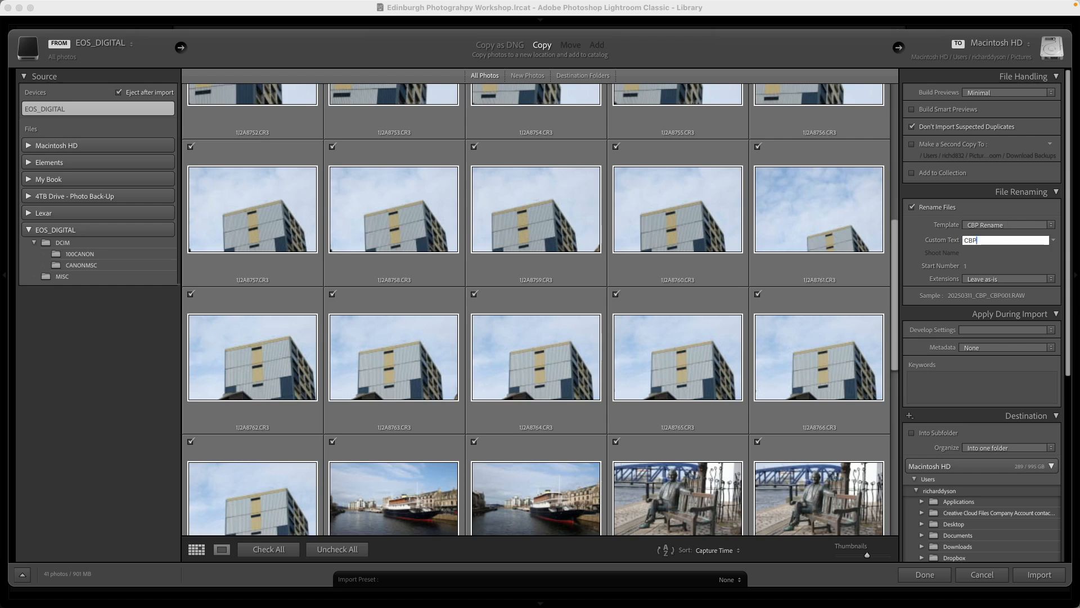
{"action": "type", "text": "room Demo"}
{"action": "key", "text": "Return"}
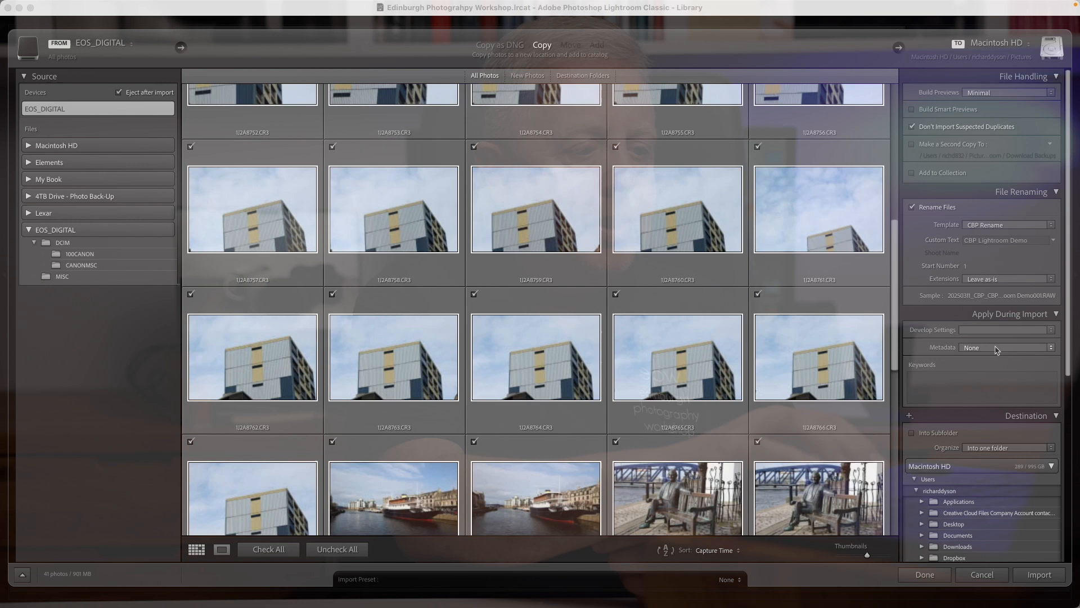
Select the EPW Metadata preset for the import through the metadata preset editor and review its IPTC copyright and creator fields
{"action": "left_click", "coordinate": [996, 348]}
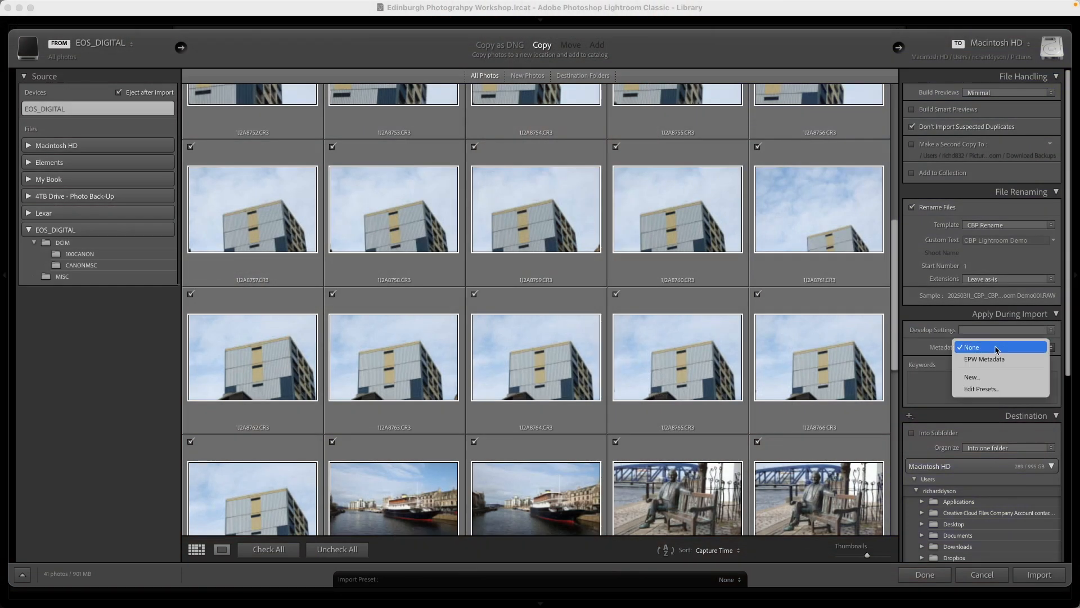
{"action": "left_click", "coordinate": [973, 389]}
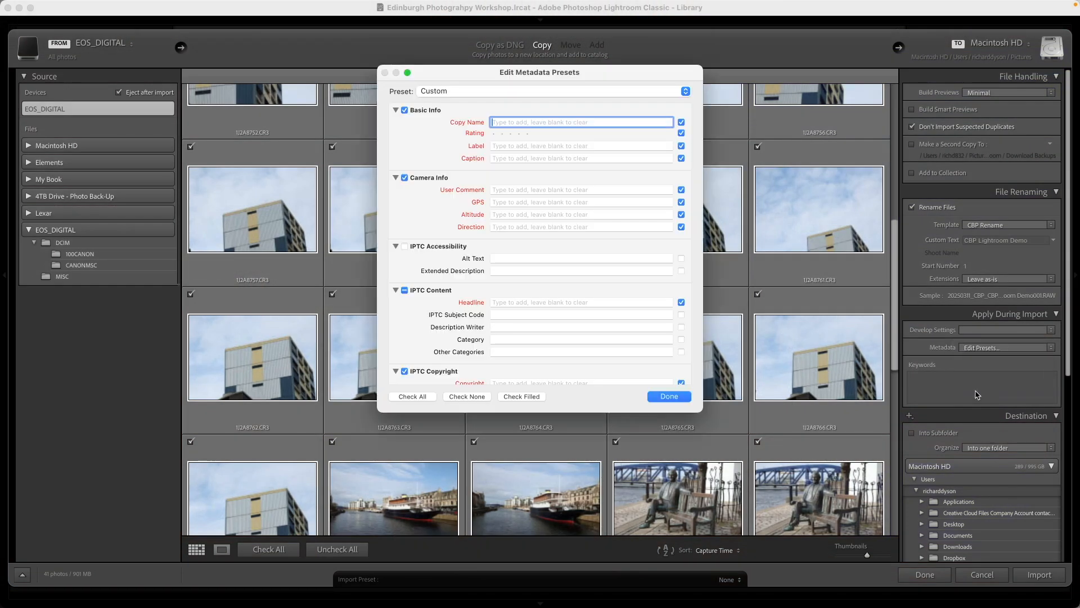
{"action": "left_click", "coordinate": [490, 95]}
{"action": "left_click", "coordinate": [473, 110]}
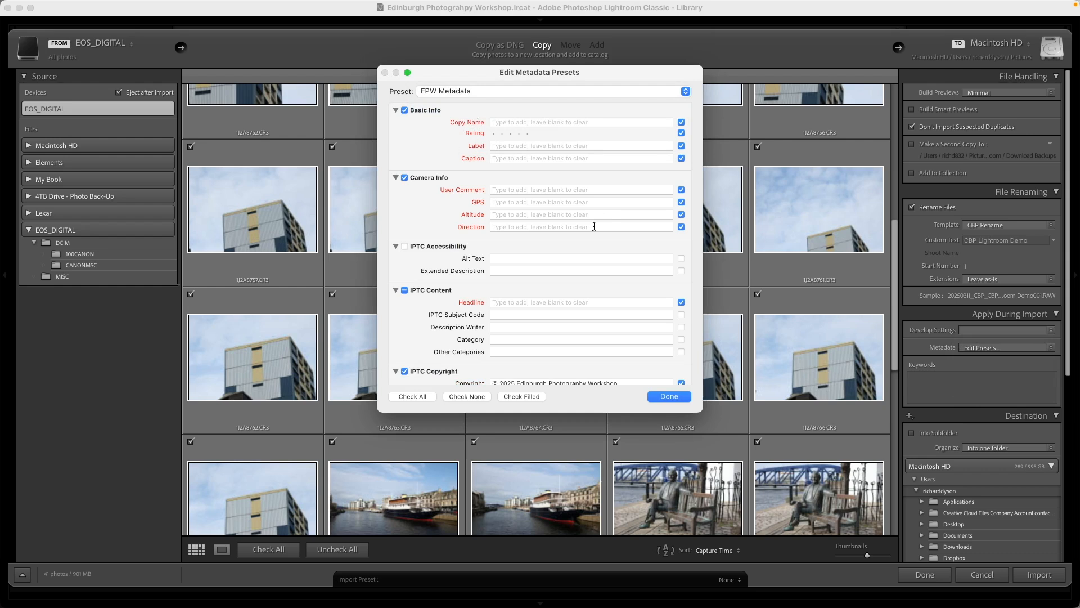
{"action": "scroll", "coordinate": [496, 306], "scroll_direction": "down", "scroll_amount": 5}
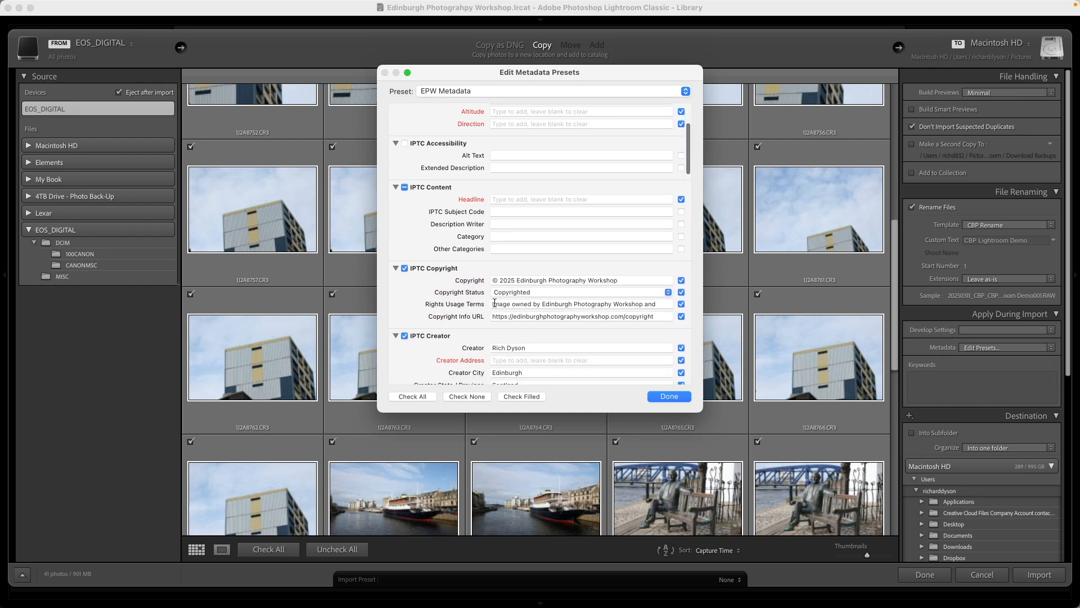
{"action": "scroll", "coordinate": [495, 305], "scroll_direction": "down", "scroll_amount": 2}
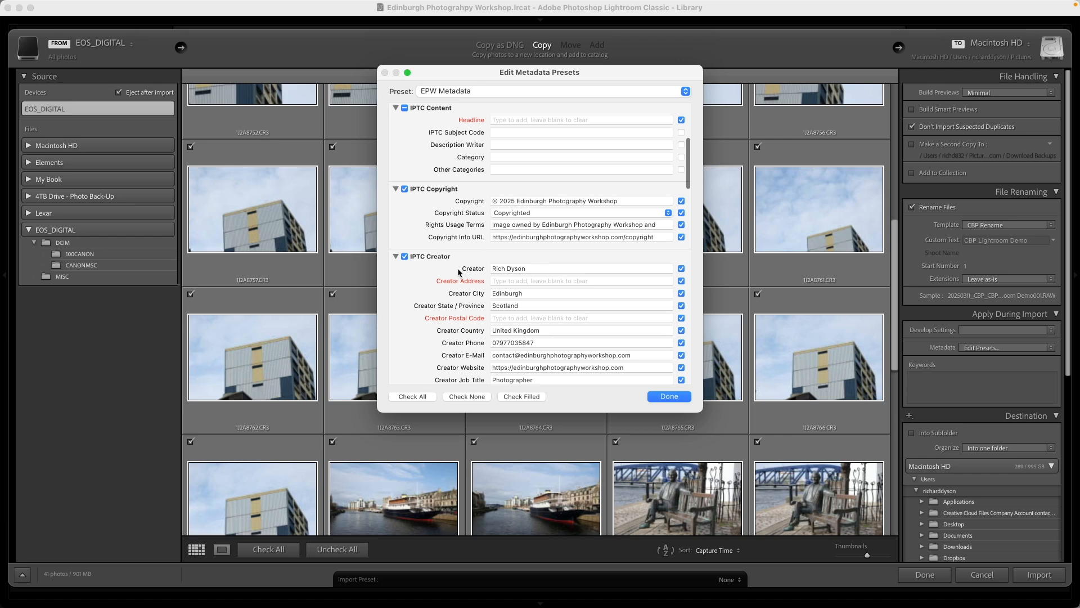
{"action": "scroll", "coordinate": [544, 290], "scroll_direction": "down", "scroll_amount": 5}
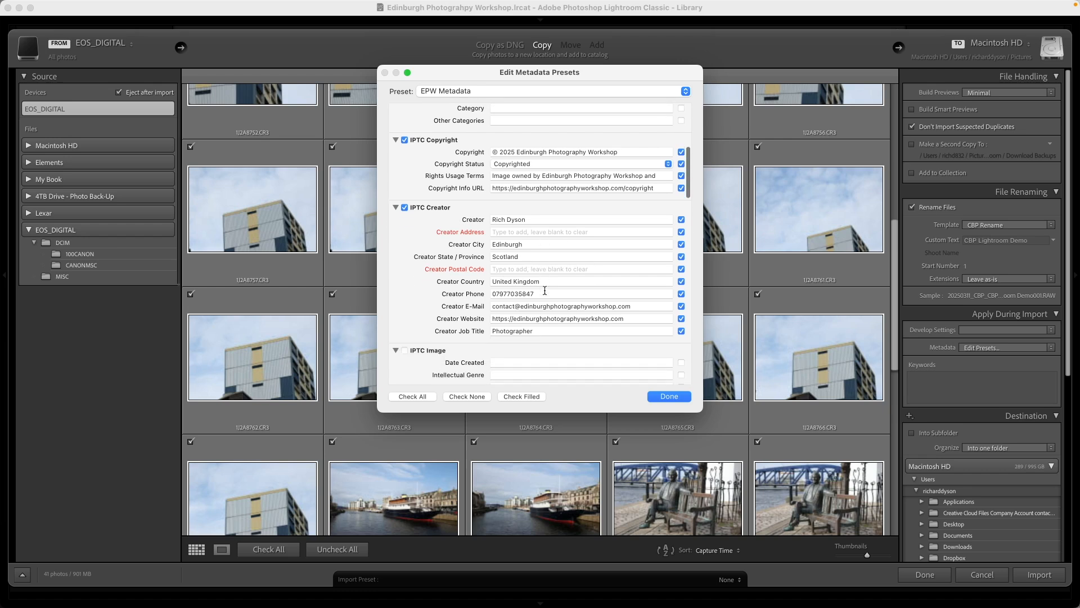
{"action": "scroll", "coordinate": [545, 290], "scroll_direction": "up", "scroll_amount": 1}
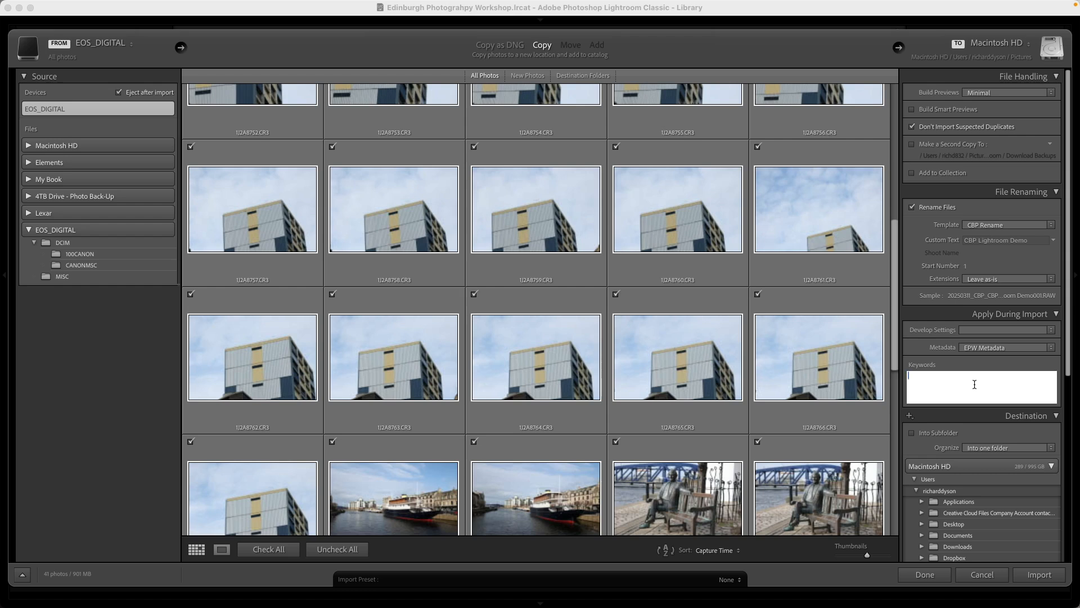
Add the keywords "edinburgh, leith" to the photos being imported
{"action": "type", "text": "Edinburgh"}
{"action": "key", "text": "Return"}
{"action": "type", "text": "leith"}
{"action": "key", "text": "Return"}
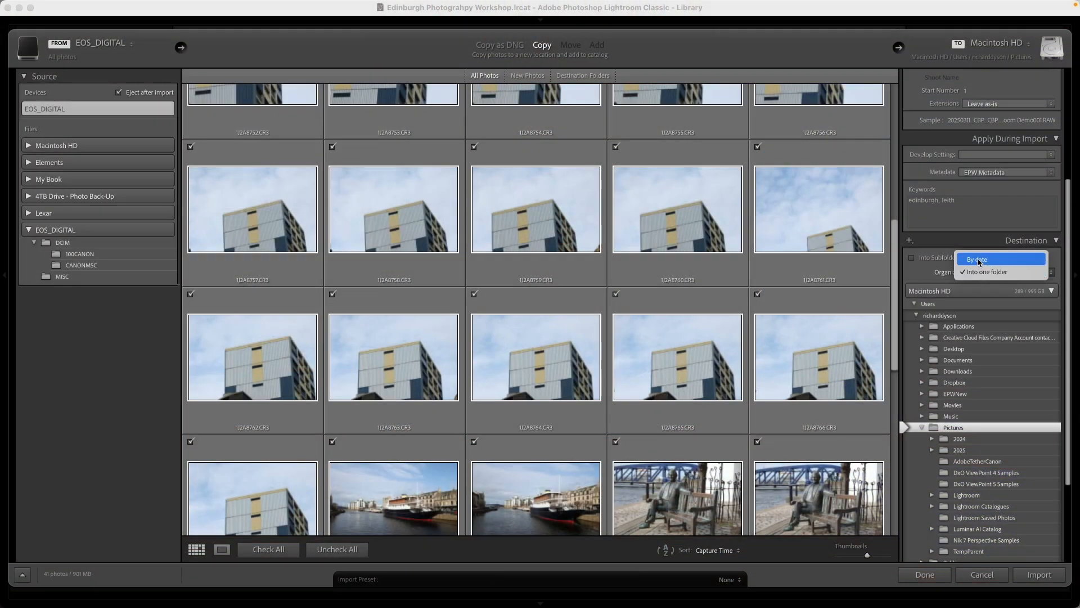
Organize the destination by date using the 2025/03/11 folder format and import the photos
{"action": "left_click", "coordinate": [978, 259]}
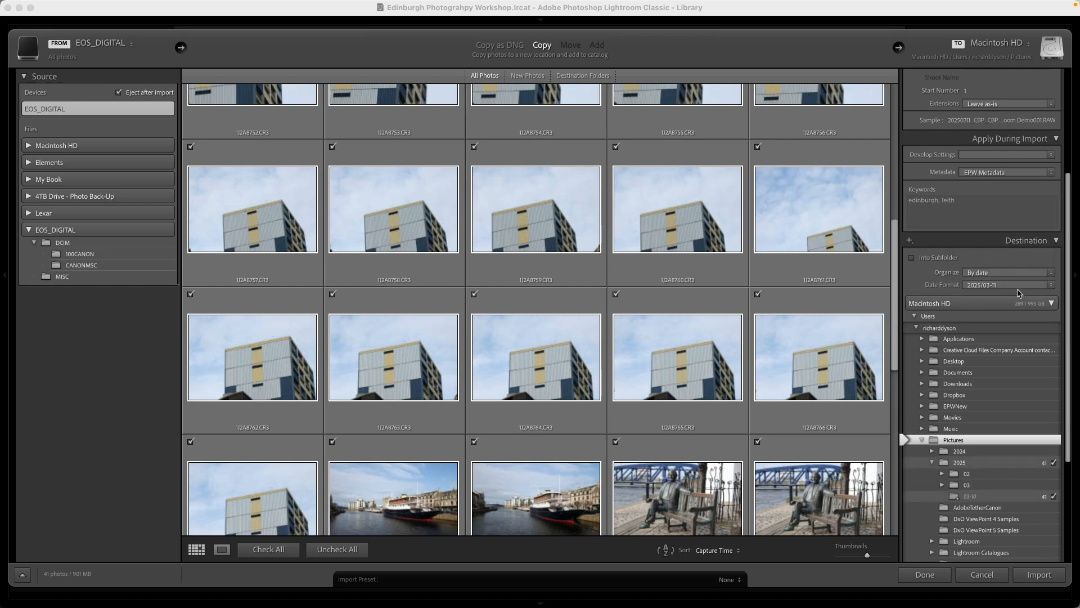
{"action": "left_click", "coordinate": [1007, 285]}
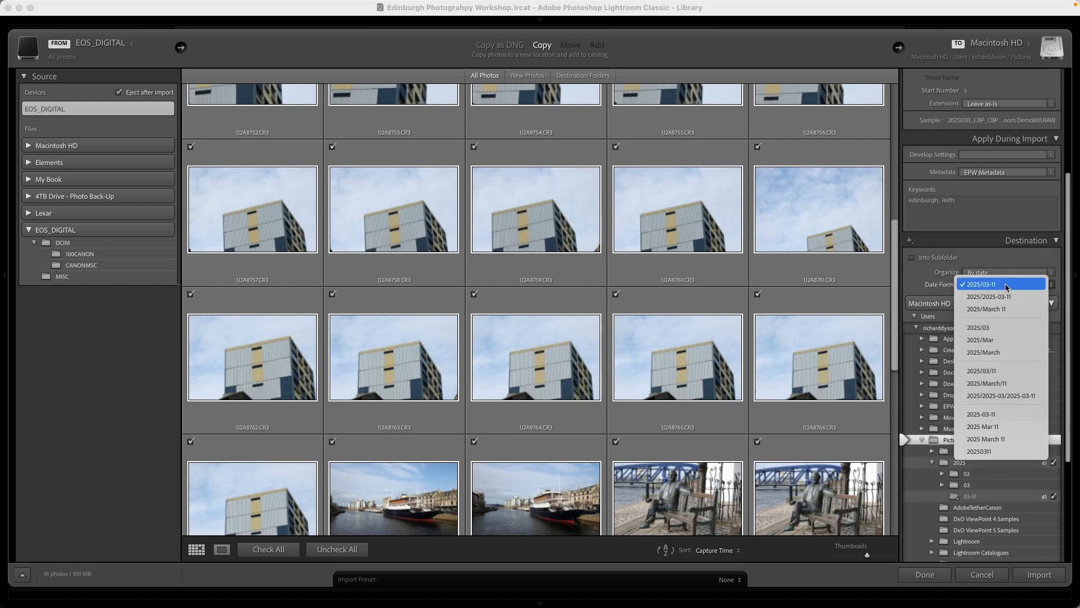
{"action": "left_click", "coordinate": [1011, 373]}
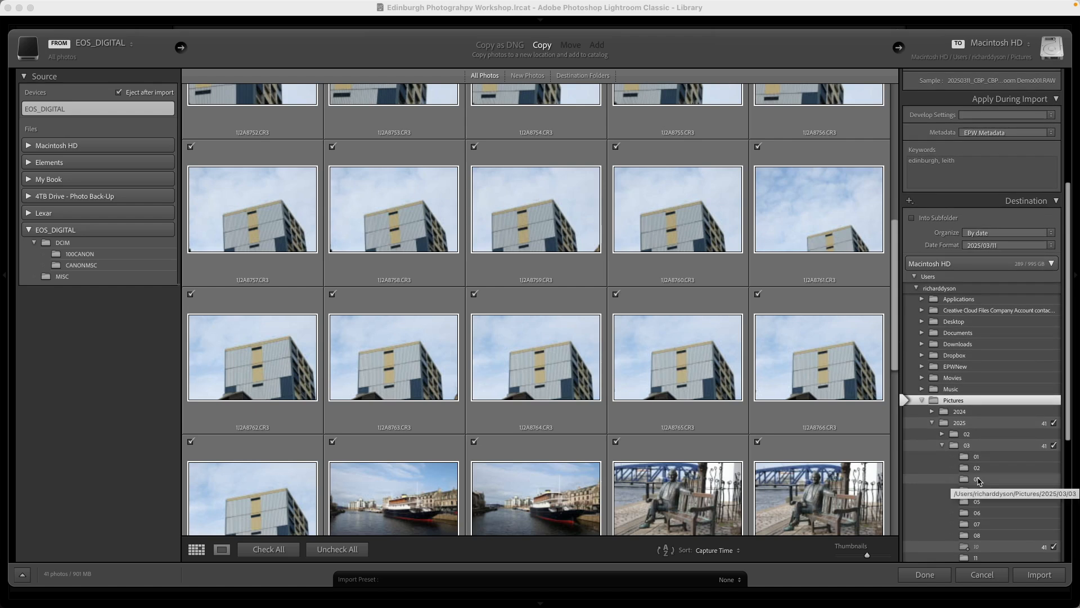
{"action": "scroll", "coordinate": [982, 484], "scroll_direction": "down", "scroll_amount": 5}
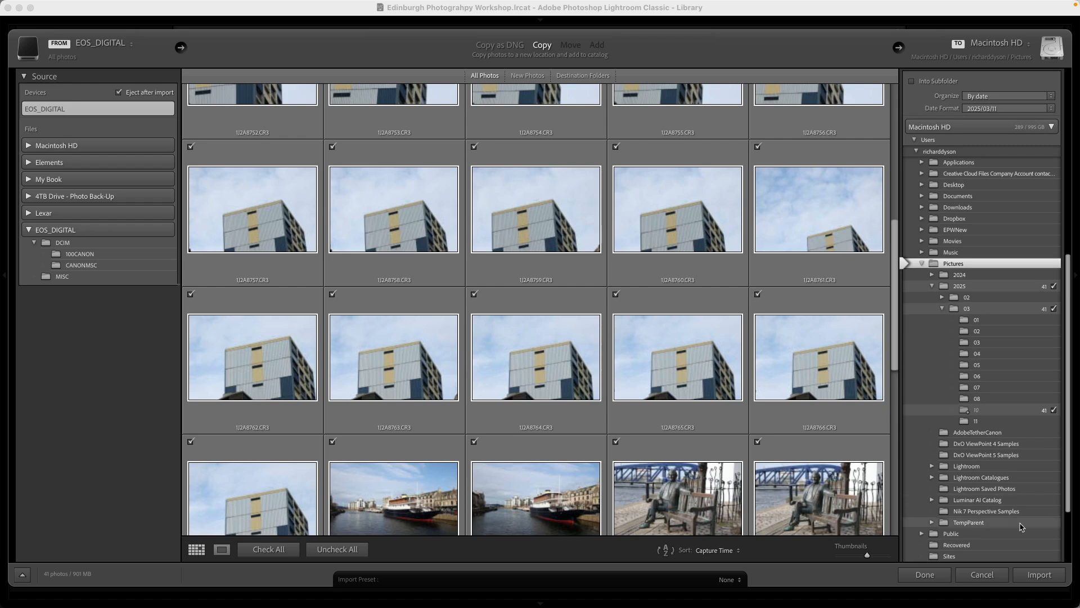
{"action": "left_click", "coordinate": [1039, 575]}
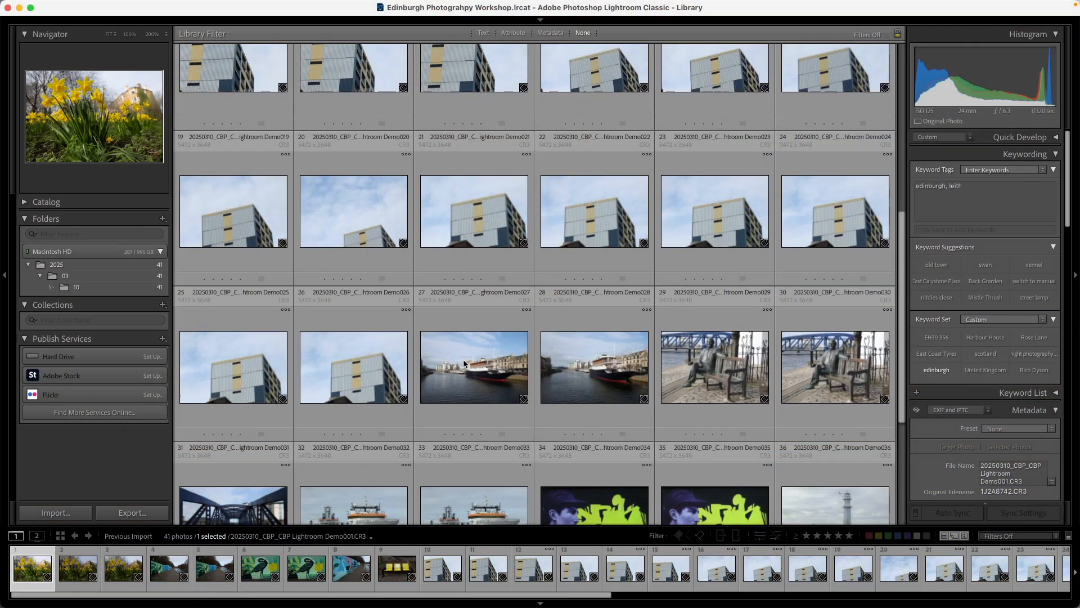
Switch between the thumbnail grid and the enlarged view of photo 28, the moored ship, ending in the enlarged view
{"action": "double_click", "coordinate": [581, 366]}
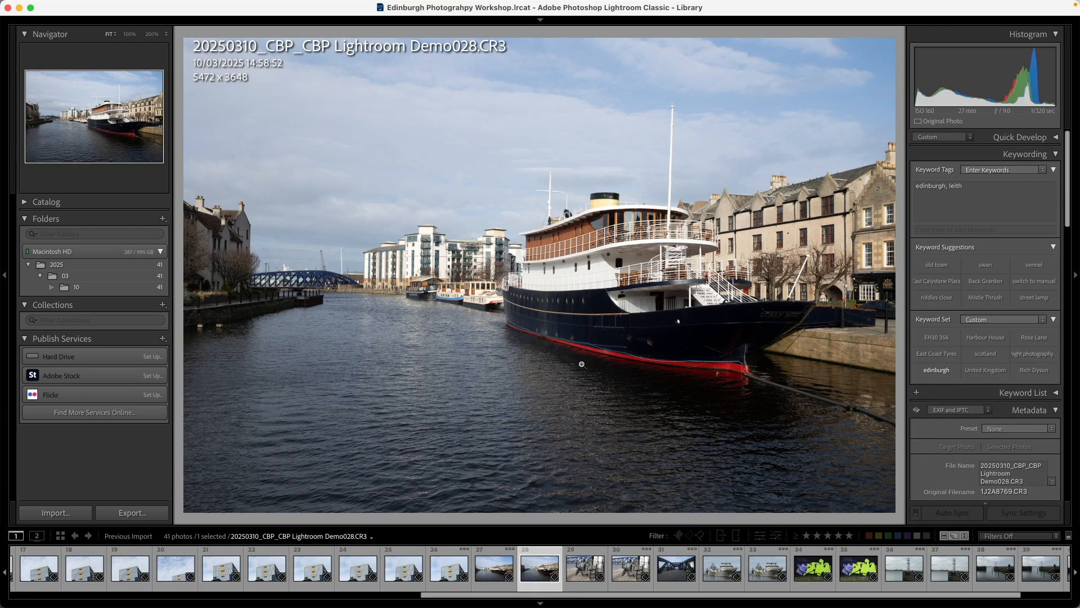
{"action": "double_click", "coordinate": [582, 365]}
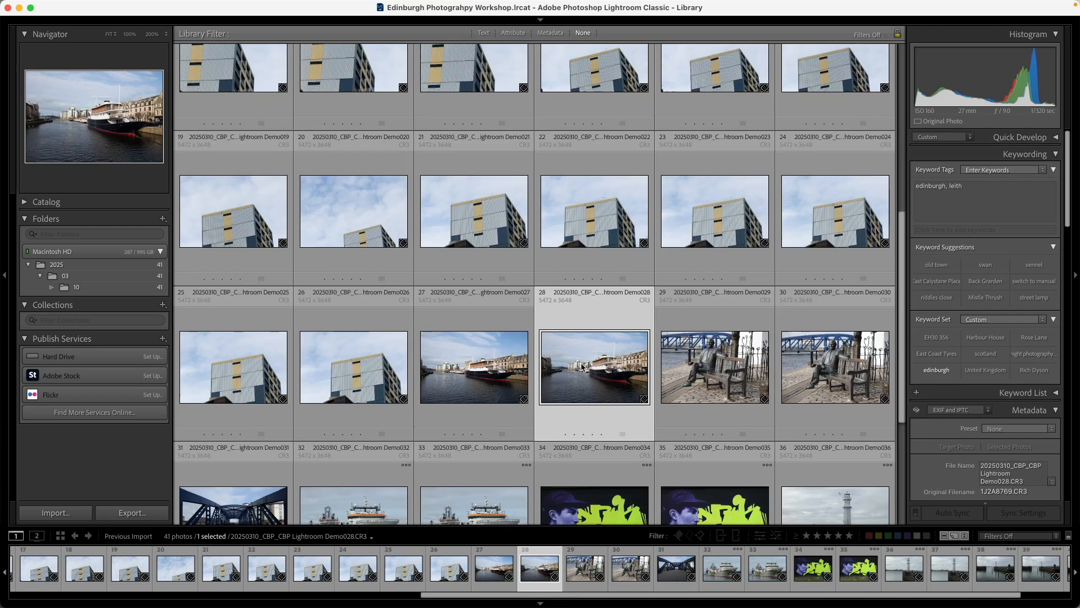
{"action": "double_click", "coordinate": [581, 365]}
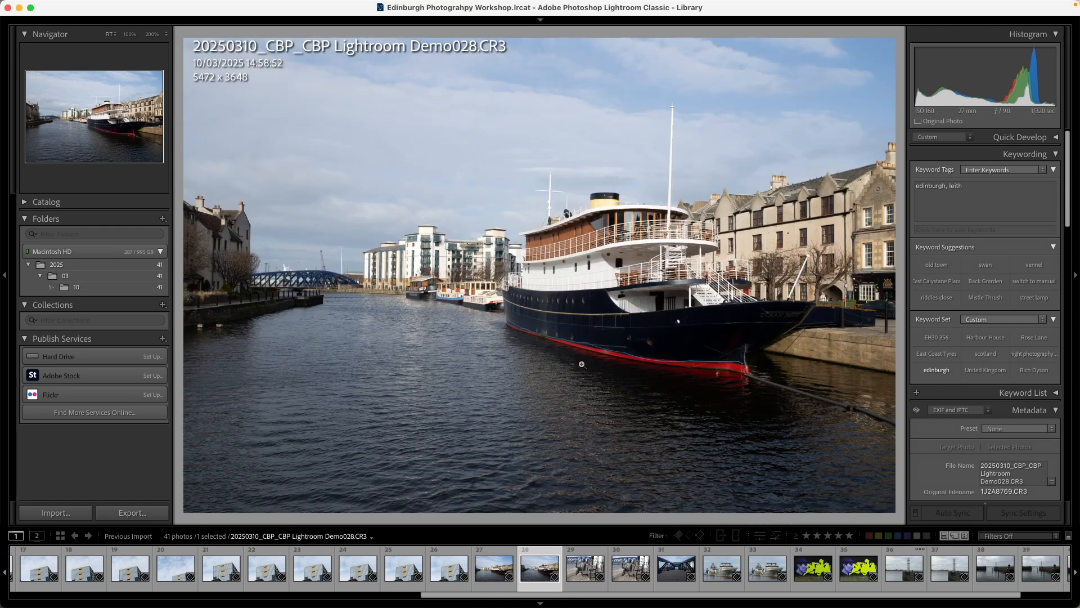
Inspect the ship photo at 100%, 200% and 300% magnification, and return it to the Fit view
{"action": "left_click", "coordinate": [129, 35]}
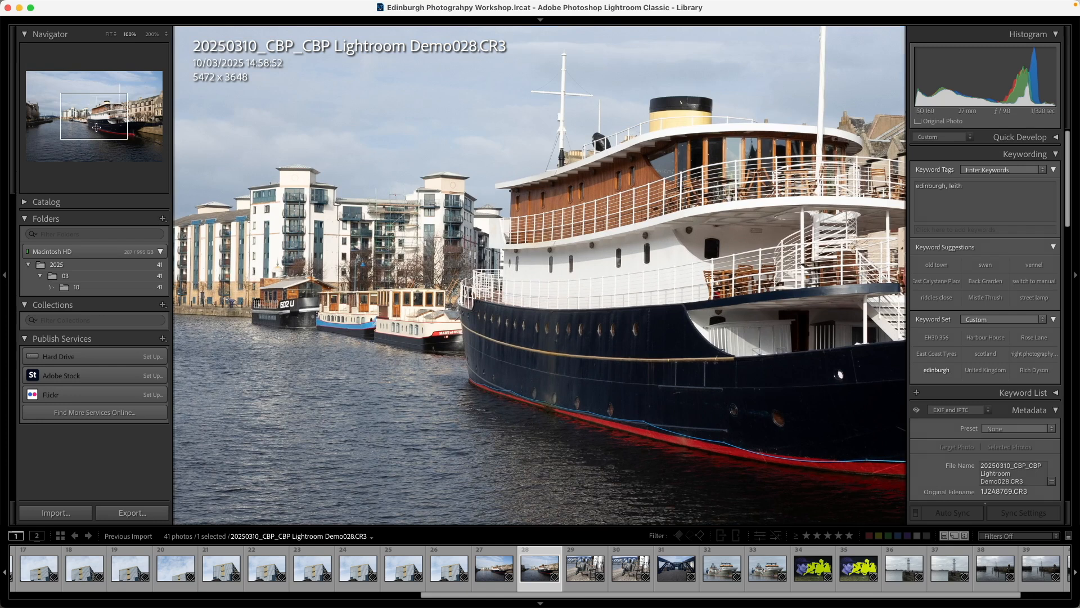
{"action": "mouse_move", "coordinate": [96, 128]}
{"action": "left_mouse_down"}
{"action": "mouse_move", "coordinate": [119, 139]}
{"action": "mouse_move", "coordinate": [115, 111]}
{"action": "mouse_move", "coordinate": [72, 130]}
{"action": "mouse_move", "coordinate": [82, 133]}
{"action": "mouse_move", "coordinate": [89, 113]}
{"action": "left_mouse_up"}
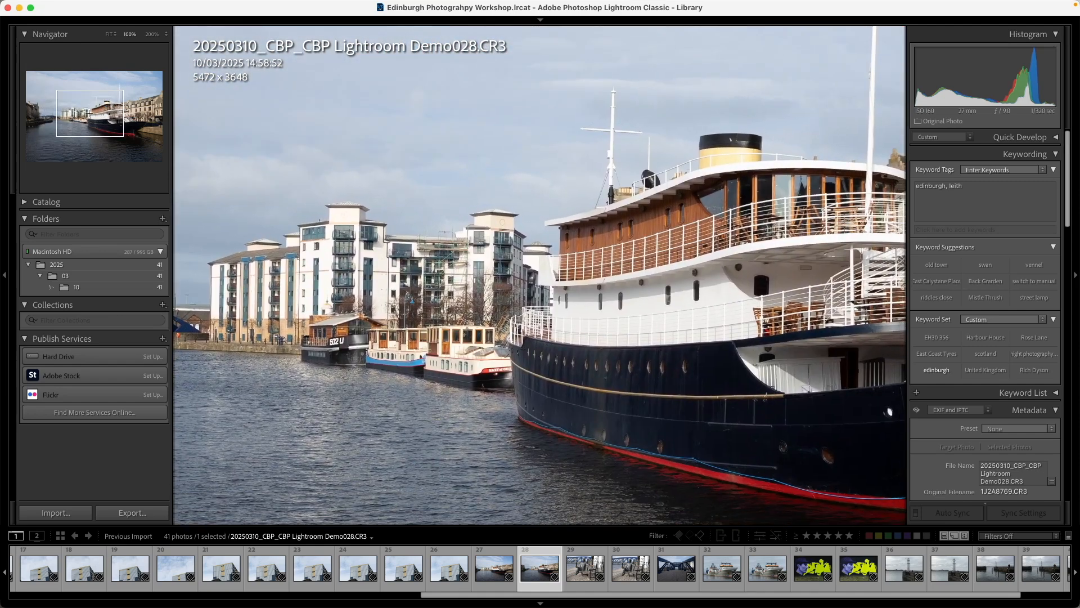
{"action": "left_click", "coordinate": [151, 34]}
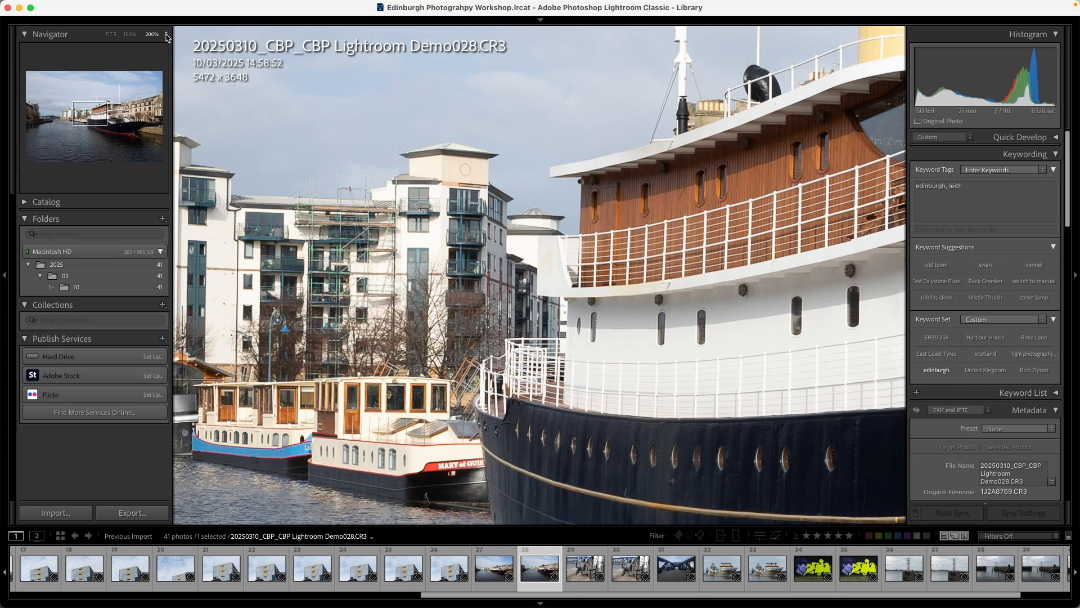
{"action": "left_click", "coordinate": [166, 34]}
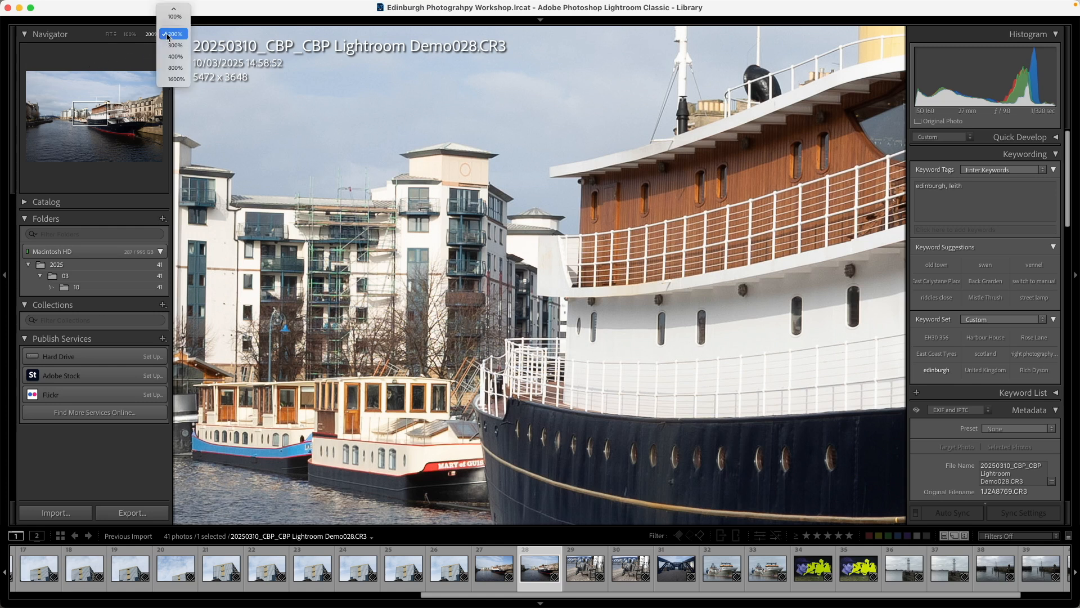
{"action": "left_click", "coordinate": [173, 46]}
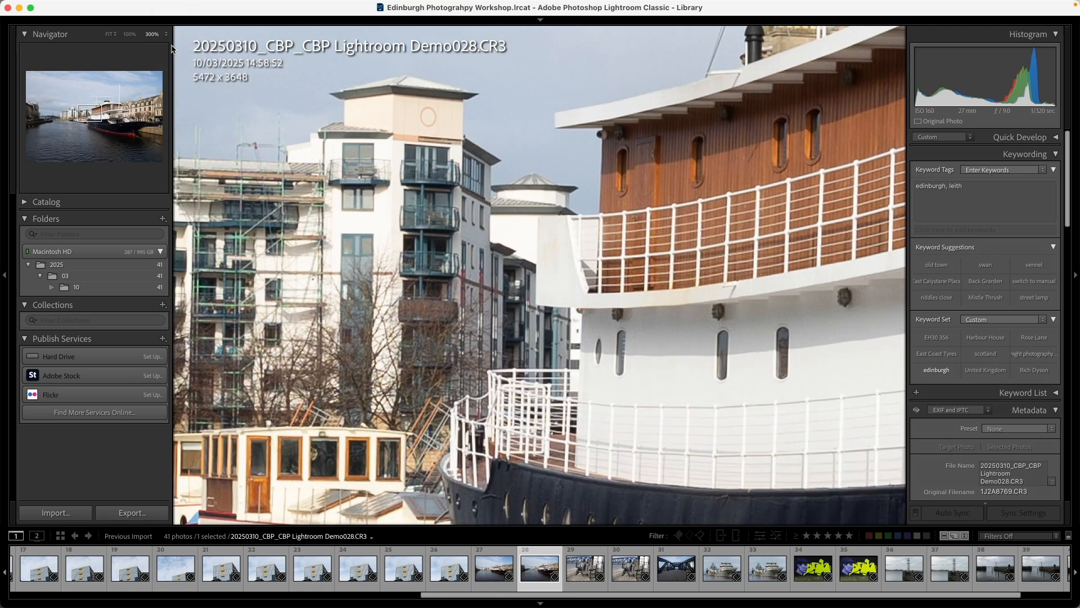
{"action": "left_click", "coordinate": [110, 36]}
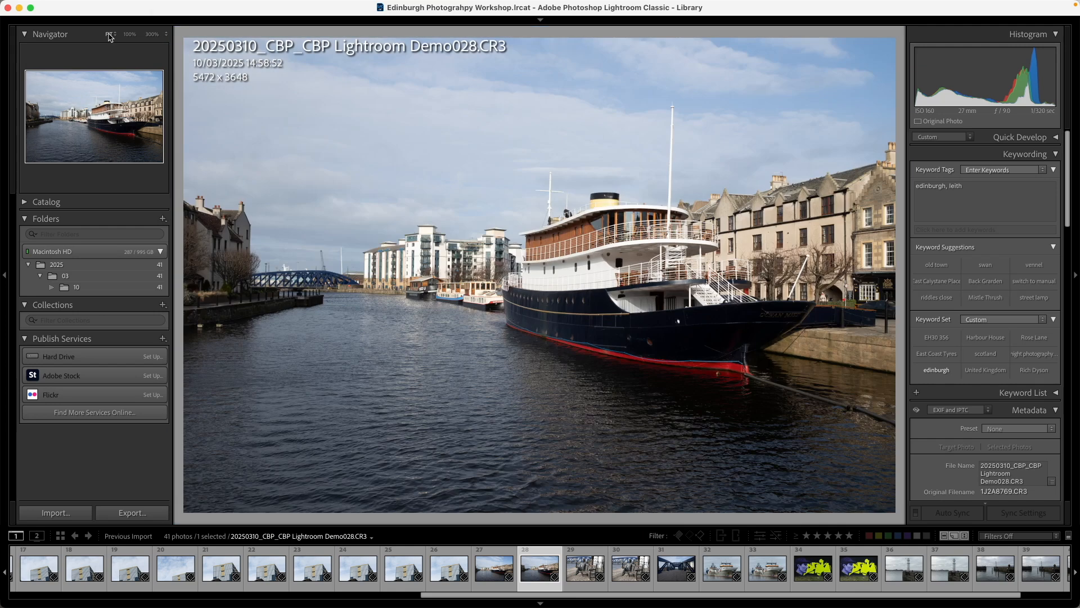
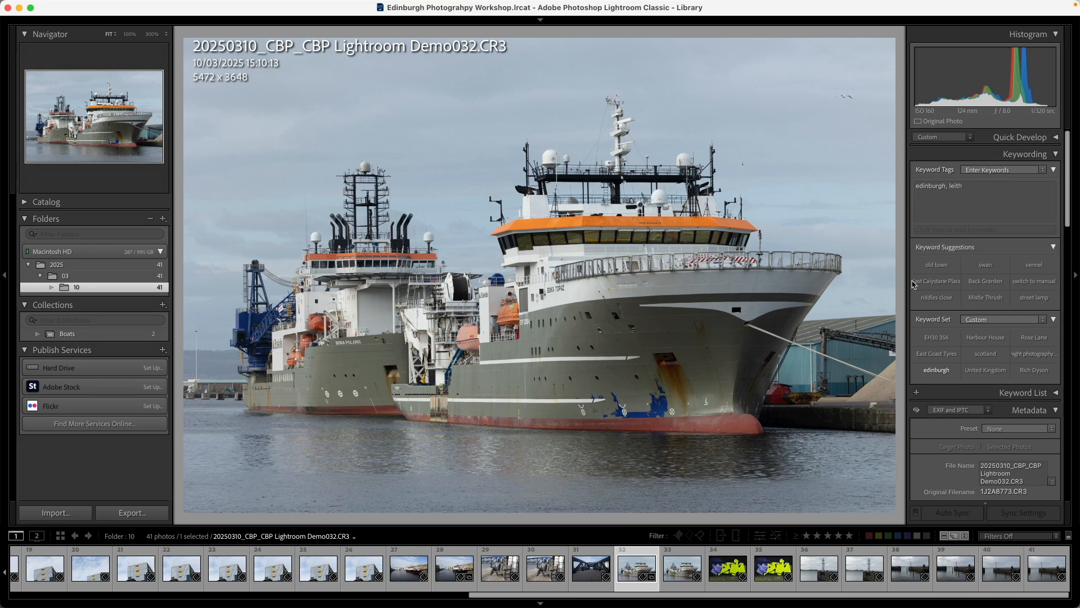
Examine the EXIF and IPTC metadata of the moored ship photo, from the file details through camera settings and contact data to copyright
{"action": "scroll", "coordinate": [915, 284], "scroll_direction": "down", "scroll_amount": 10}
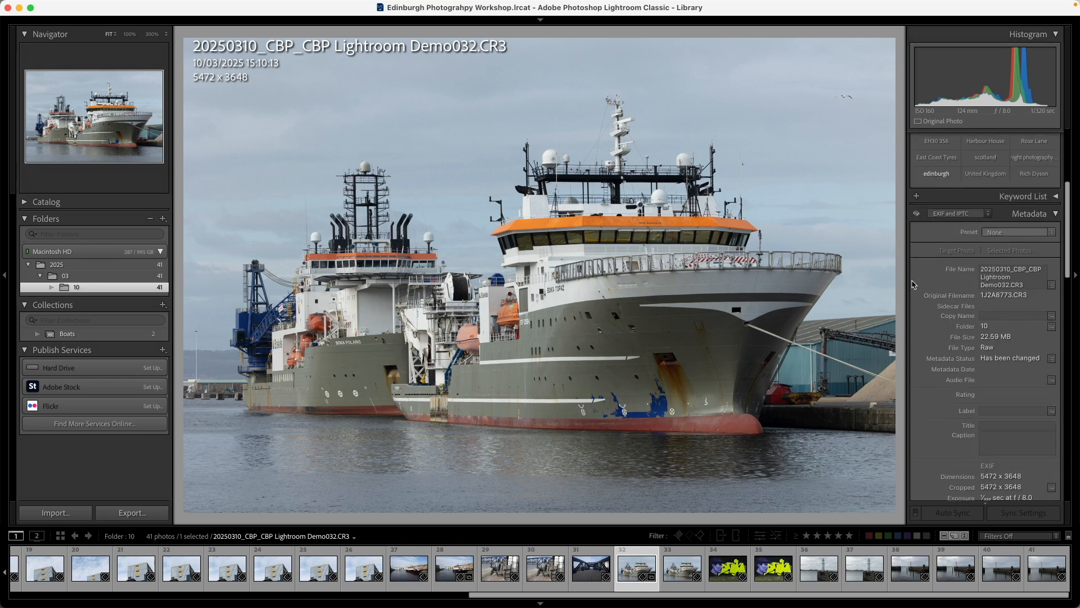
{"action": "left_click", "coordinate": [961, 166]}
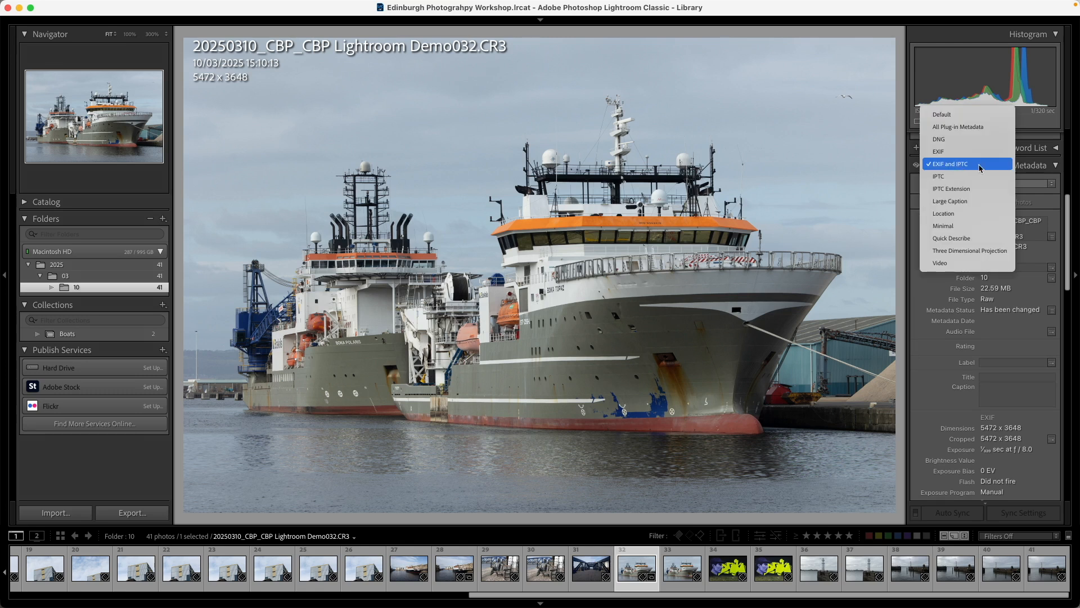
{"action": "left_click", "coordinate": [979, 168]}
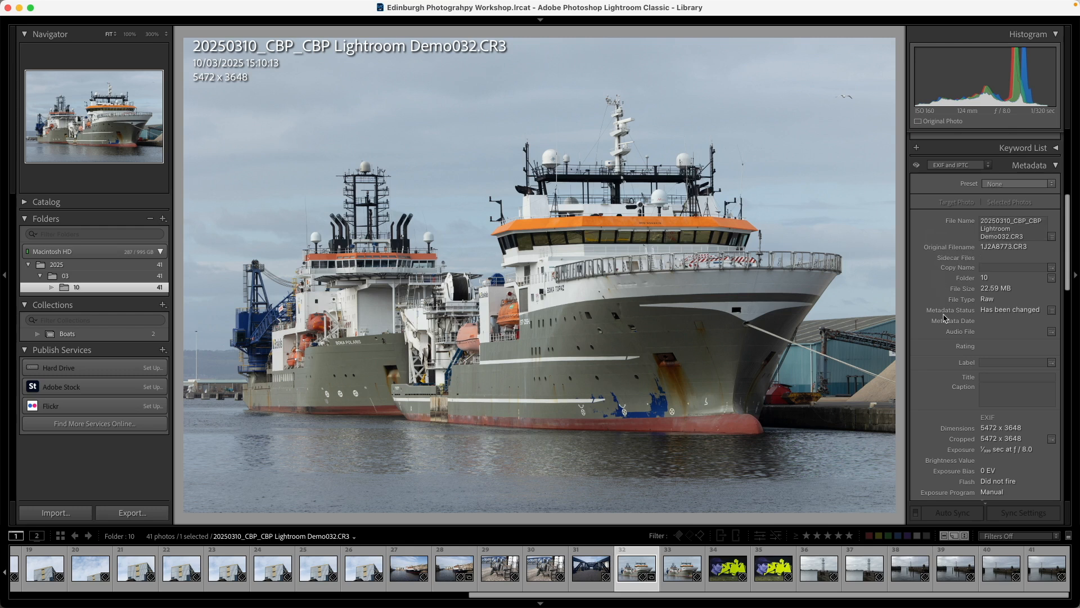
{"action": "scroll", "coordinate": [946, 318], "scroll_direction": "down", "scroll_amount": 5}
{"action": "scroll", "coordinate": [945, 319], "scroll_direction": "down", "scroll_amount": 2}
{"action": "scroll", "coordinate": [960, 240], "scroll_direction": "down", "scroll_amount": 4}
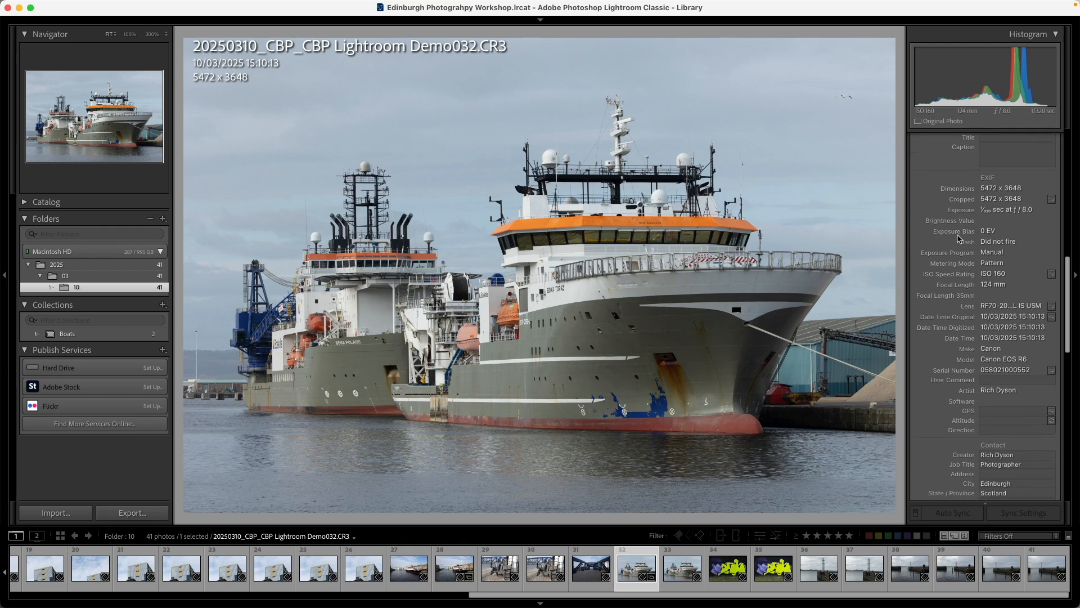
{"action": "scroll", "coordinate": [962, 247], "scroll_direction": "down", "scroll_amount": 3}
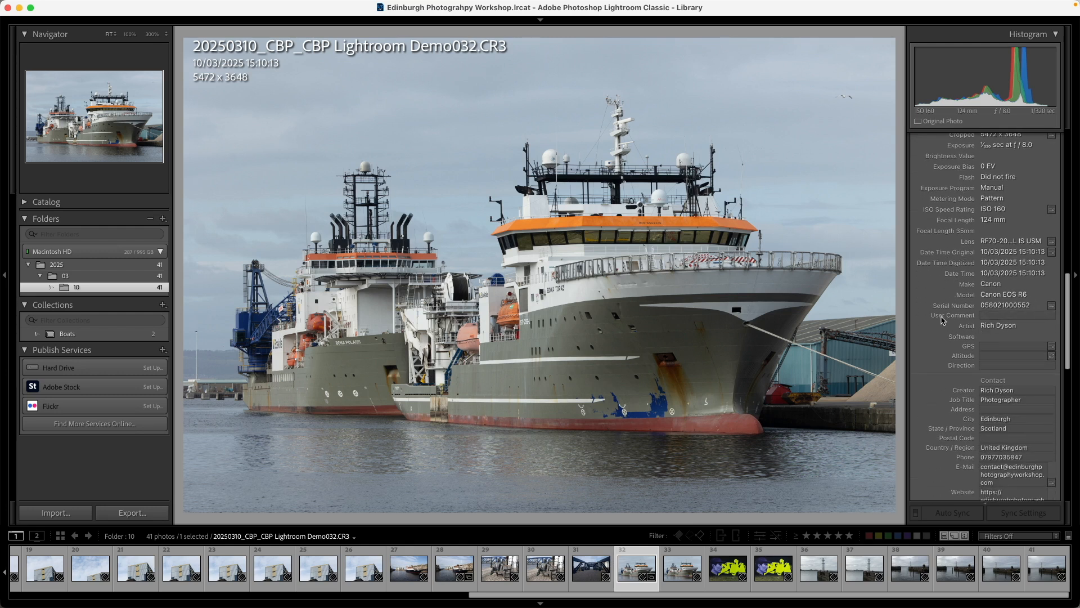
{"action": "scroll", "coordinate": [944, 336], "scroll_direction": "down", "scroll_amount": 8}
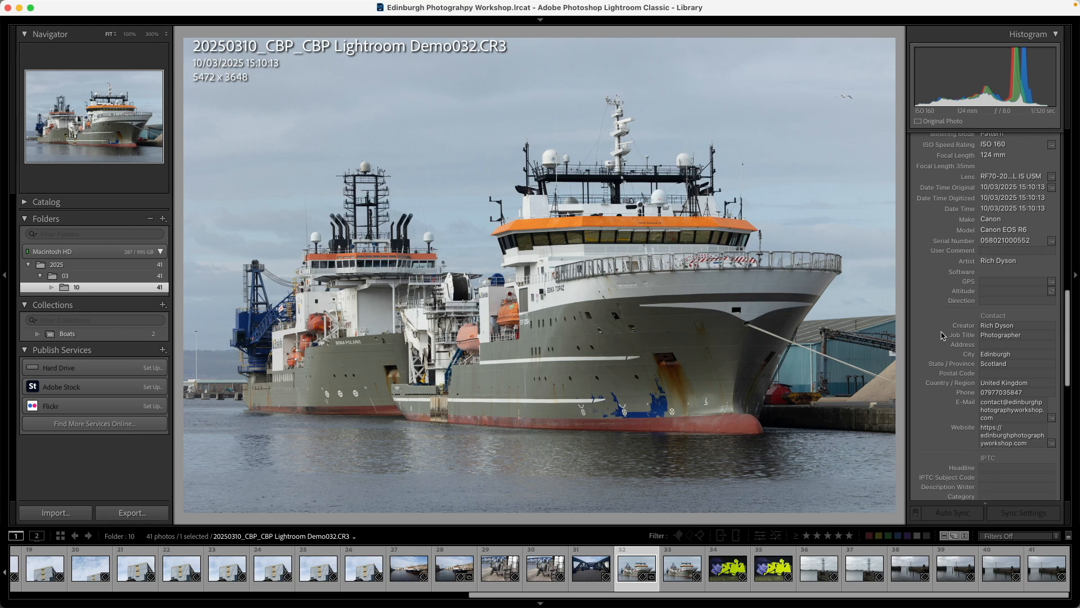
{"action": "scroll", "coordinate": [943, 336], "scroll_direction": "down", "scroll_amount": 10}
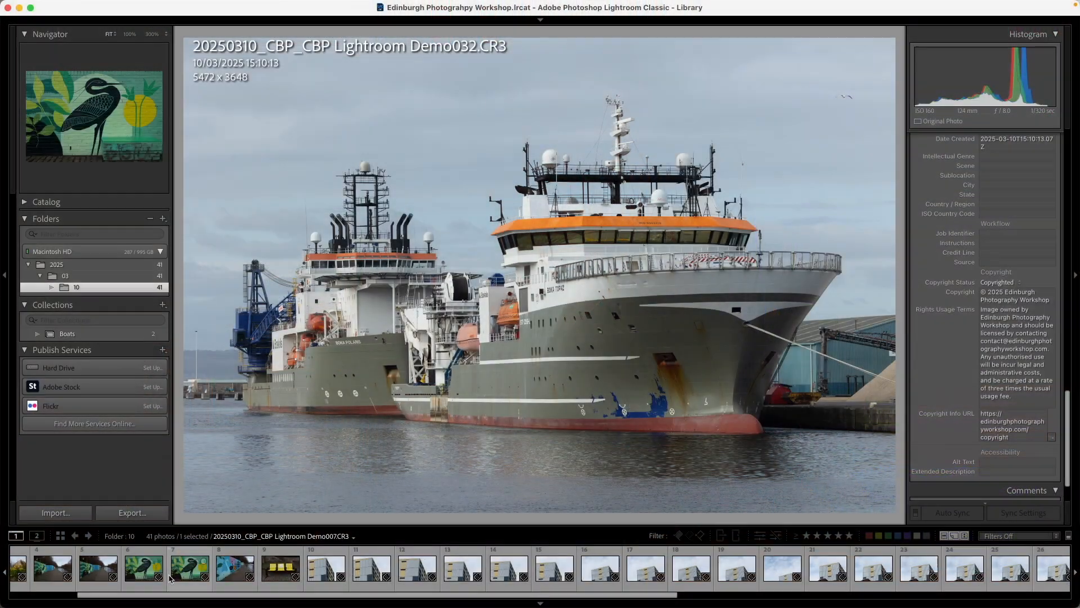
Browse from photo Demo004 to the tower block photo Demo011, try marking it as rejected, and remove the flag
{"action": "scroll", "coordinate": [129, 571], "scroll_direction": "up", "scroll_amount": 3}
{"action": "left_click", "coordinate": [171, 570]}
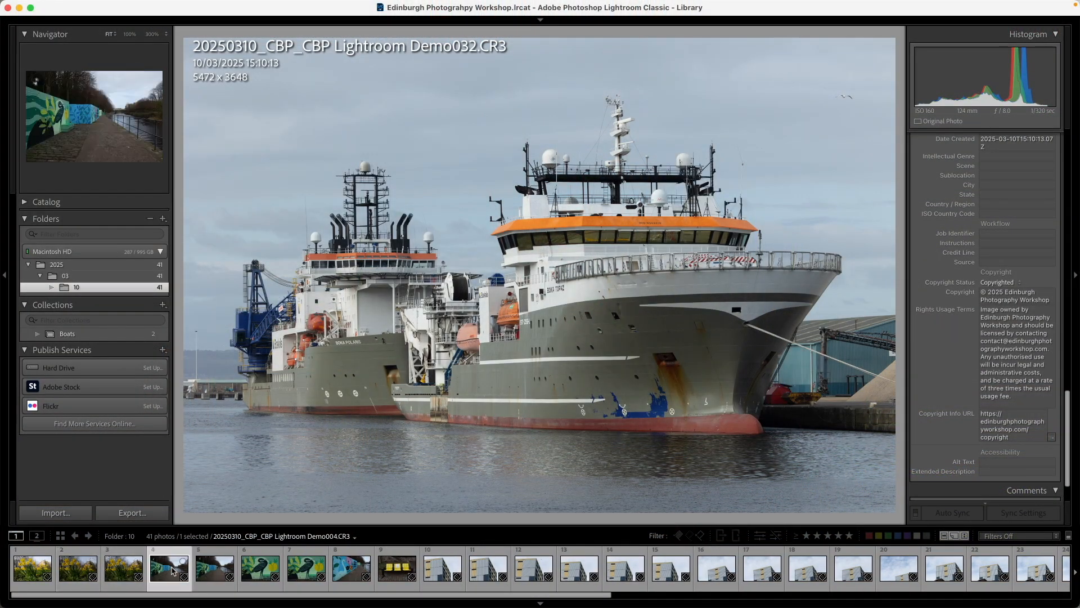
{"action": "key", "text": "Right"}
{"action": "key", "text": "Right"}
{"action": "key", "text": "Right"}
{"action": "key", "text": "Right"}
{"action": "key", "text": "Right"}
{"action": "key", "text": "Right"}
{"action": "key", "text": "Right"}
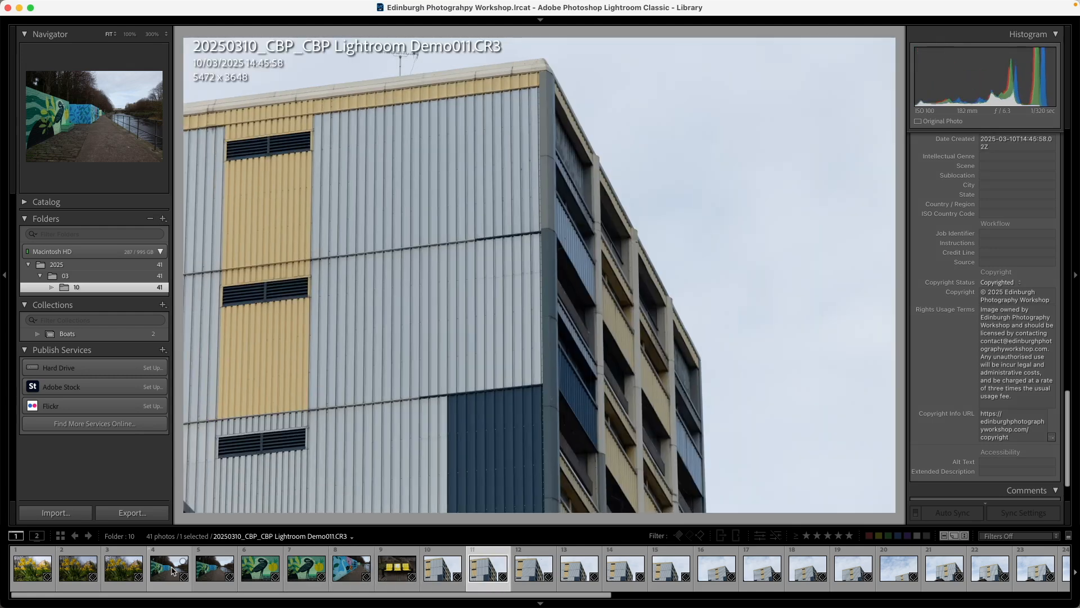
{"action": "key", "text": "x"}
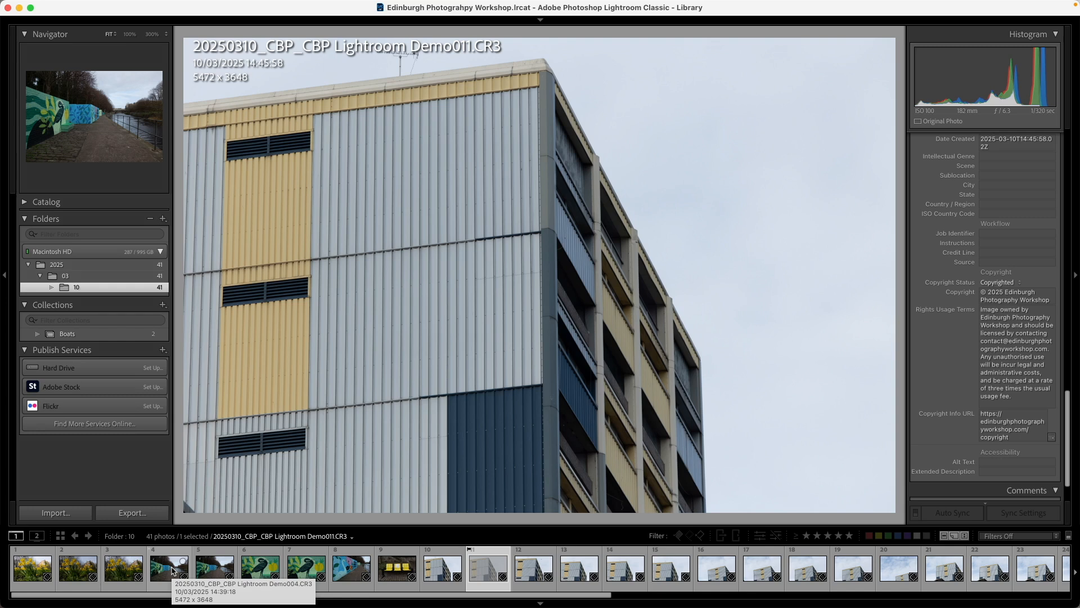
{"action": "key", "text": "u"}
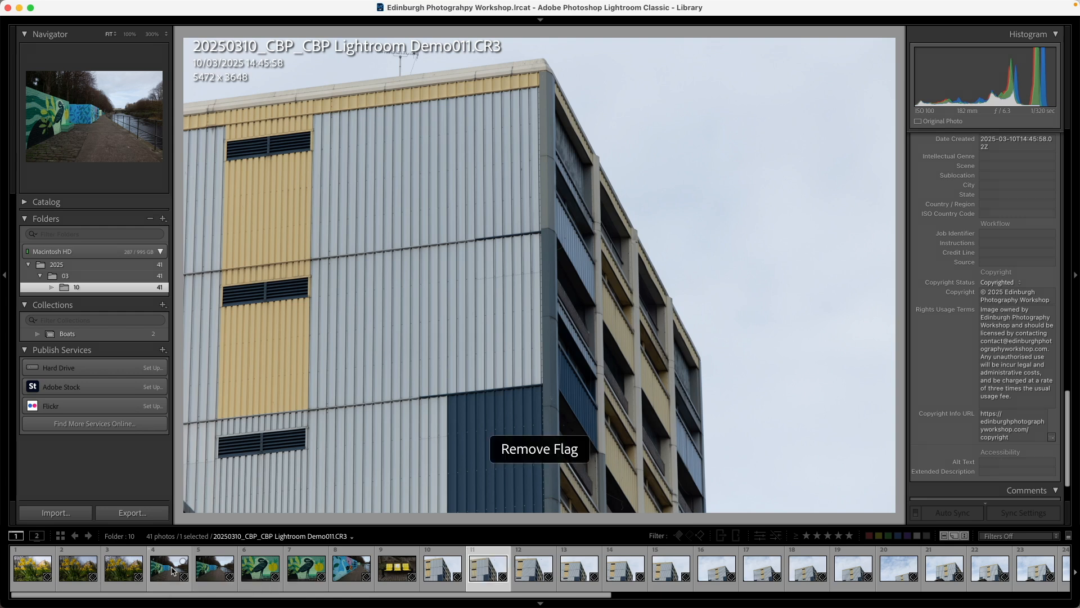
Continue through the tower block photos and mark Demo013, Demo018, Demo022 and Demo024 as rejected
{"action": "key", "text": "Right"}
{"action": "key", "text": "x"}
{"action": "key", "text": "Right"}
{"action": "key", "text": "Right"}
{"action": "key", "text": "x"}
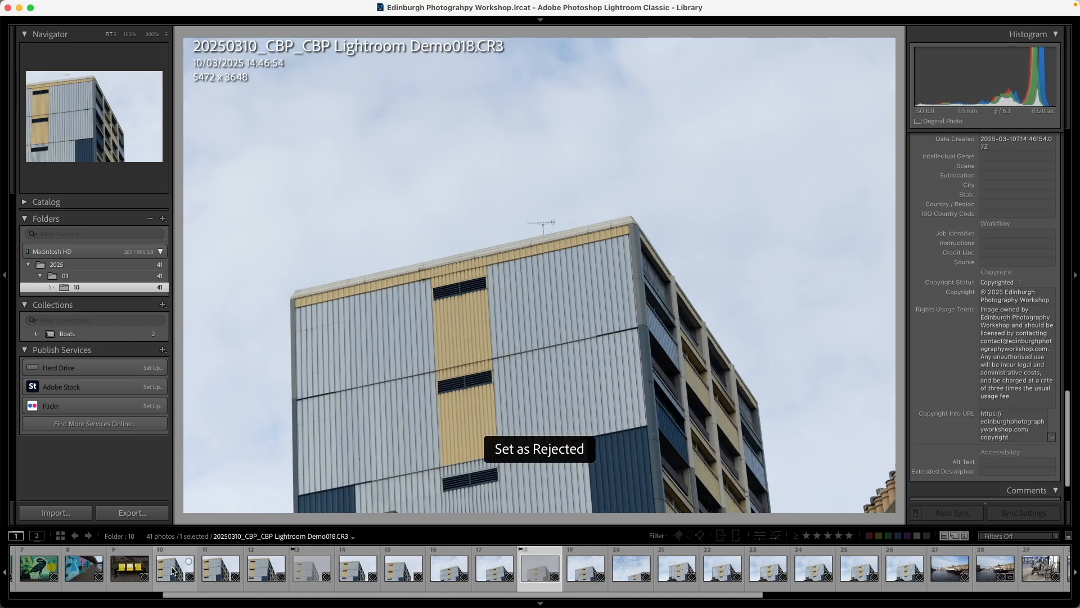
{"action": "key", "text": "Right"}
{"action": "key", "text": "Right"}
{"action": "key", "text": "Right"}
{"action": "key", "text": "Right"}
{"action": "key", "text": "x"}
{"action": "key", "text": "Right"}
{"action": "key", "text": "Right"}
{"action": "key", "text": "Right"}
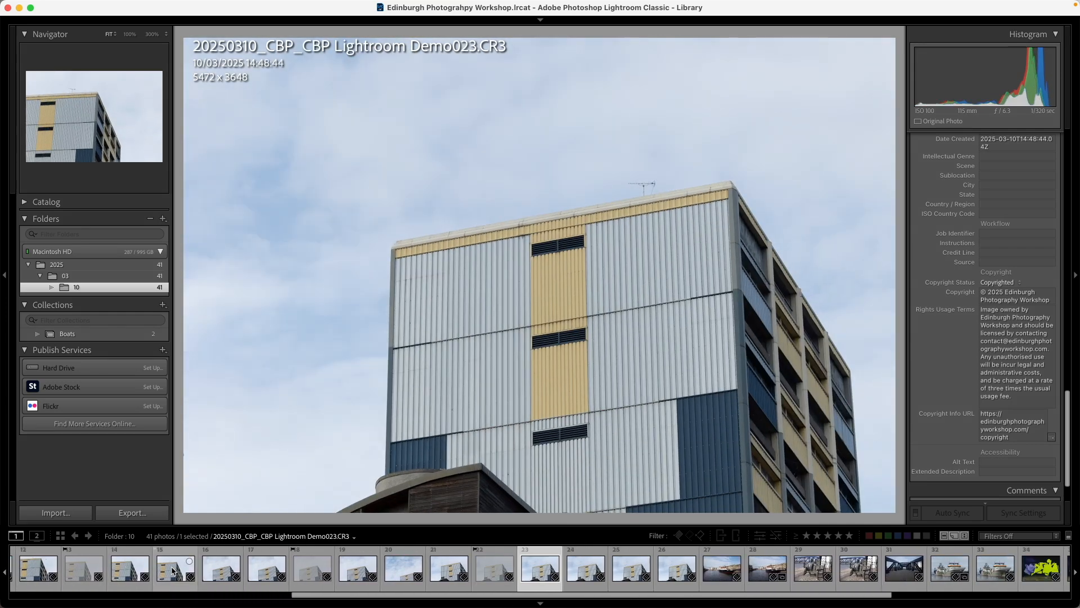
{"action": "key", "text": "x"}
{"action": "key", "text": "Right"}
{"action": "key", "text": "Right"}
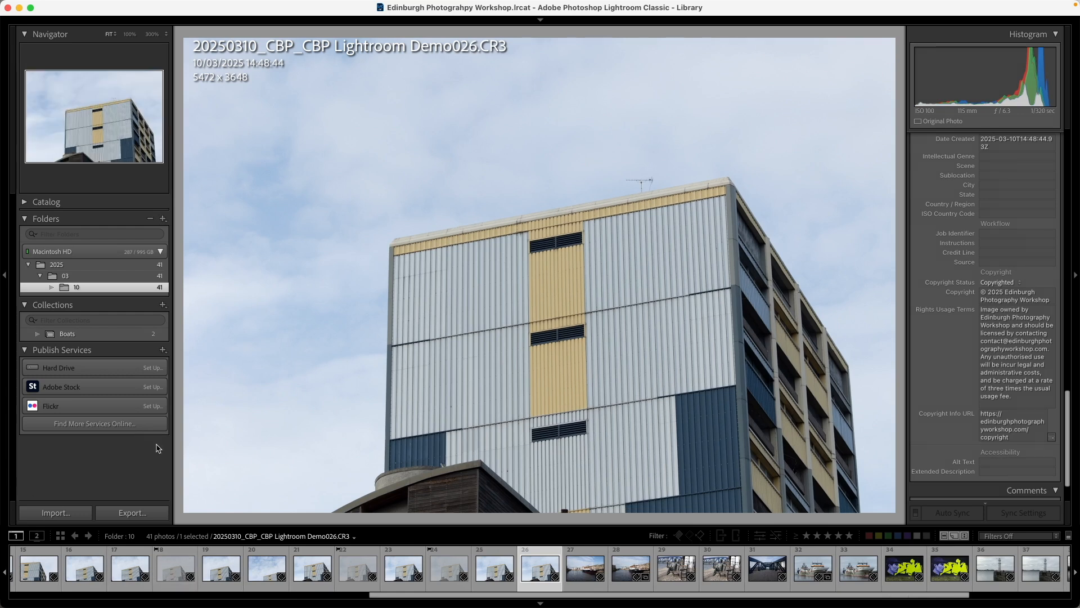
Delete all the rejected photos from disk
{"action": "mouse_move", "coordinate": [291, 9]}
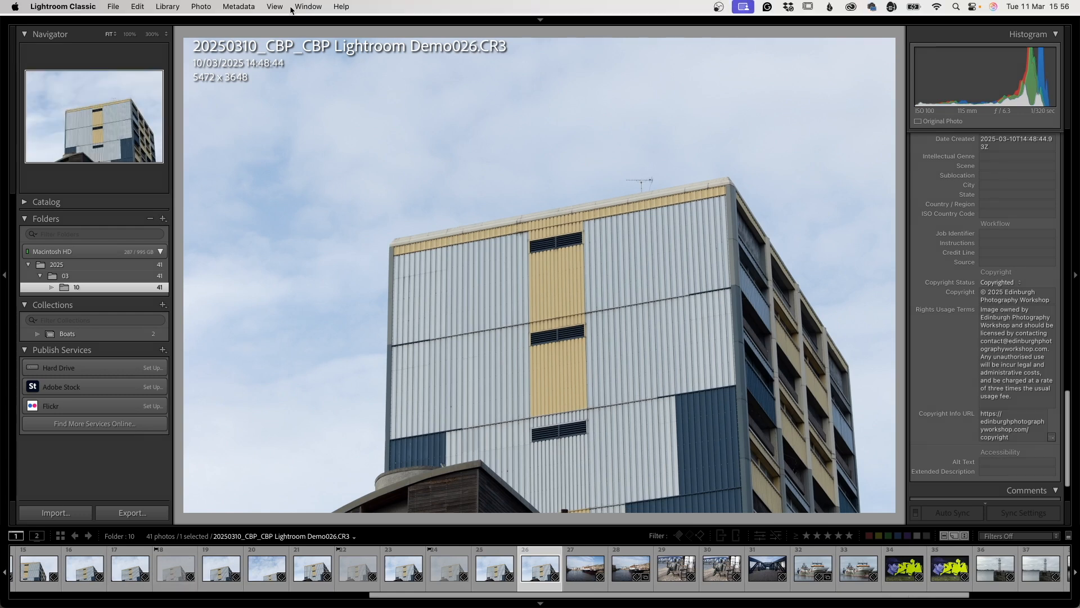
{"action": "left_click", "coordinate": [202, 8]}
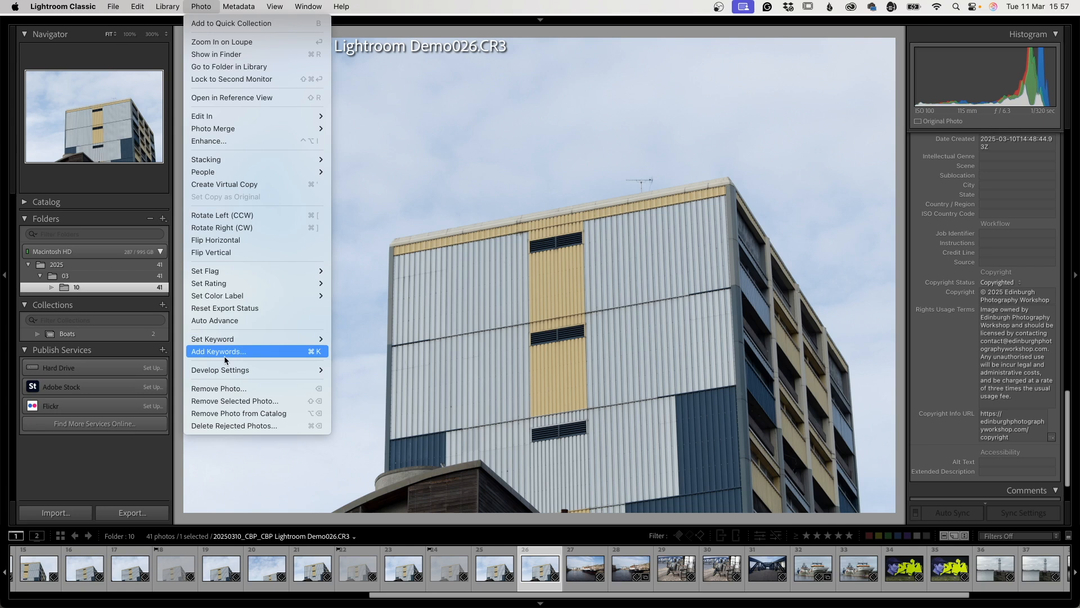
{"action": "left_click", "coordinate": [252, 423]}
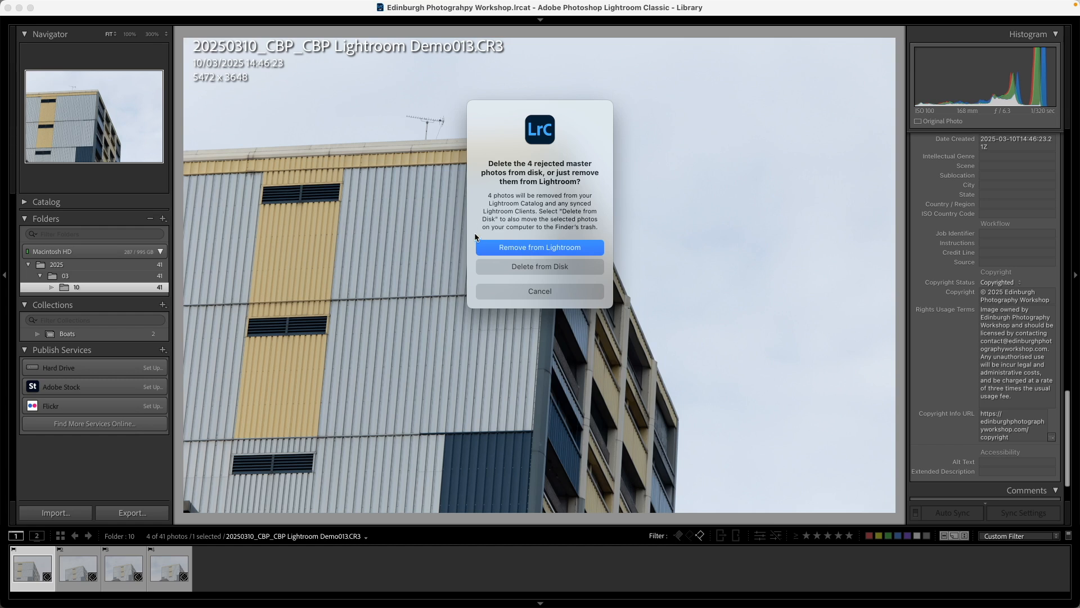
{"action": "left_click", "coordinate": [525, 267]}
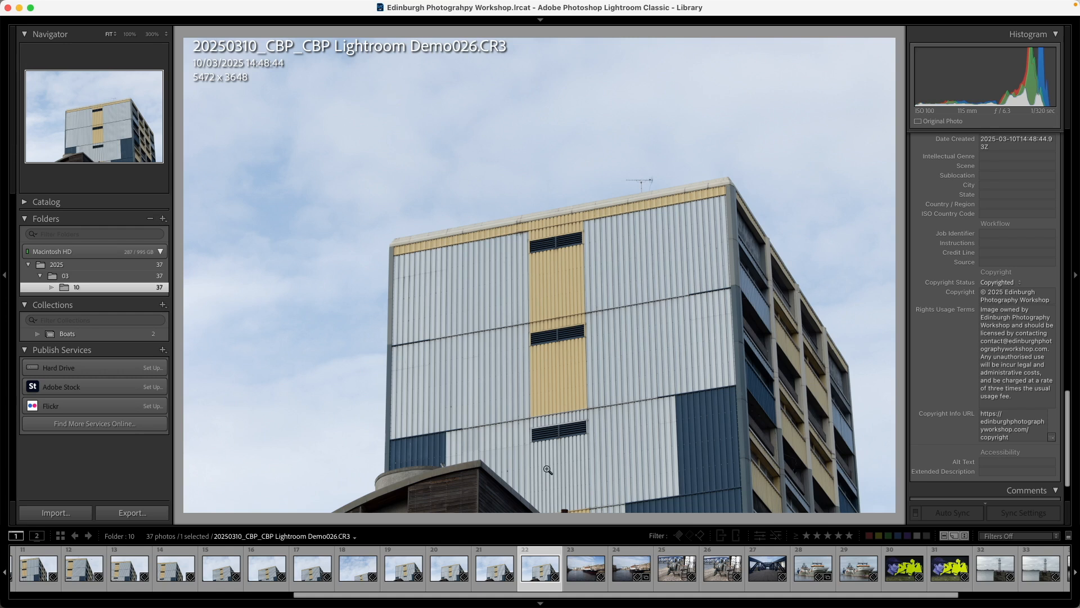
Add the keyword "boats" to photo Demo027, the dark-hulled ship moored on the river
{"action": "scroll", "coordinate": [456, 565], "scroll_direction": "down", "scroll_amount": 3}
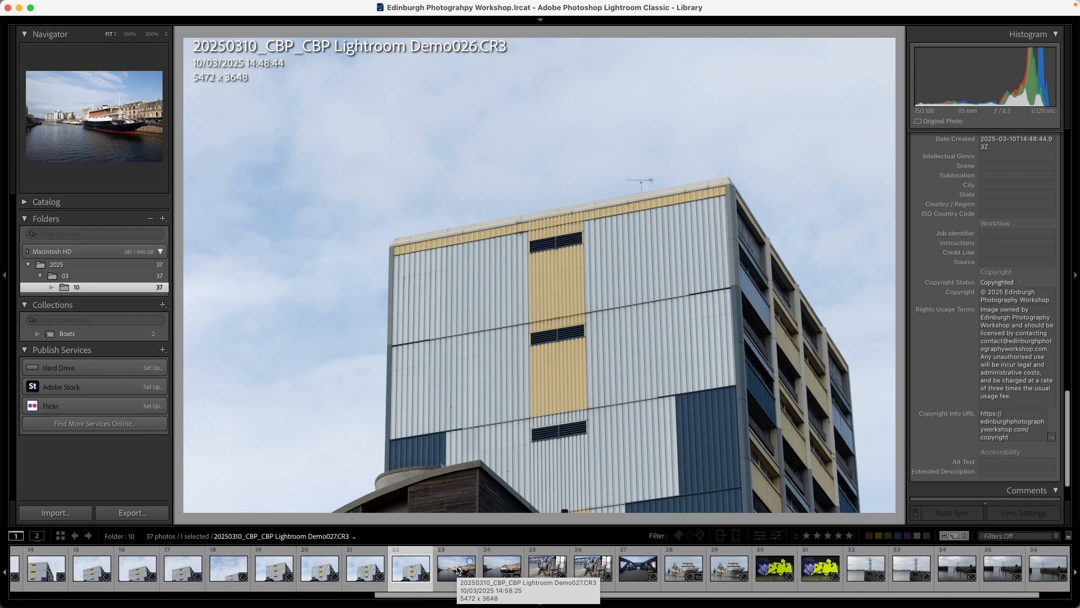
{"action": "scroll", "coordinate": [937, 278], "scroll_direction": "up", "scroll_amount": 10}
{"action": "scroll", "coordinate": [937, 278], "scroll_direction": "up", "scroll_amount": 10}
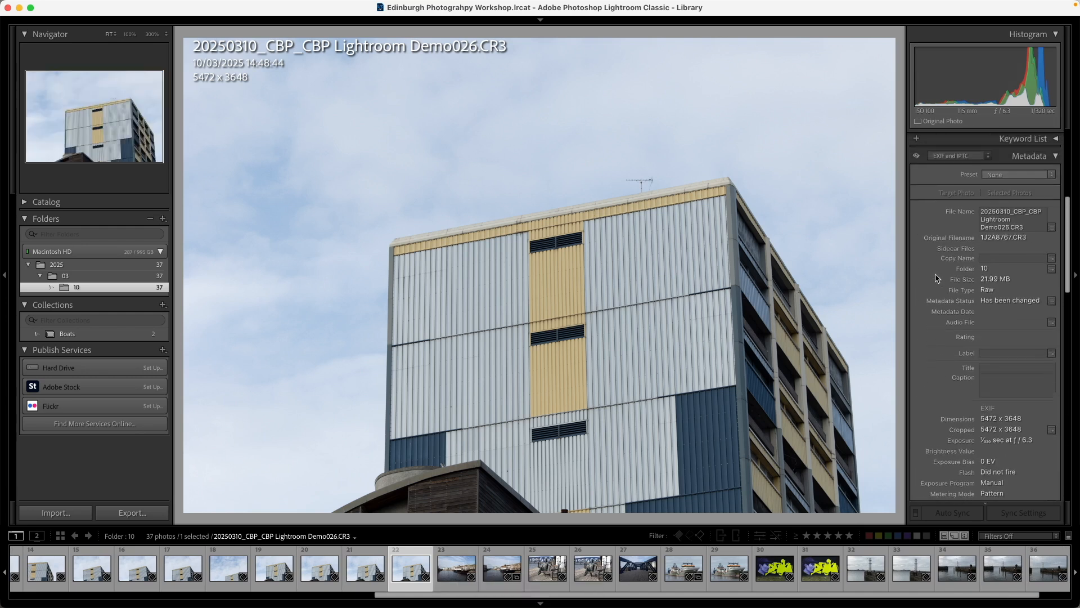
{"action": "left_click", "coordinate": [453, 571]}
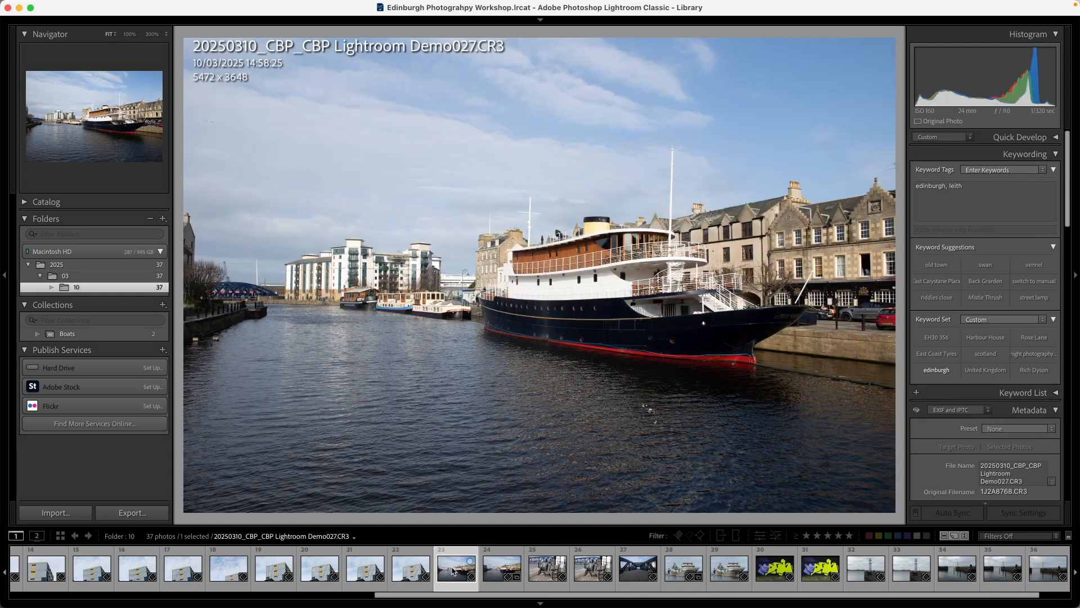
{"action": "left_click", "coordinate": [976, 197]}
{"action": "type", "text": "boat"}
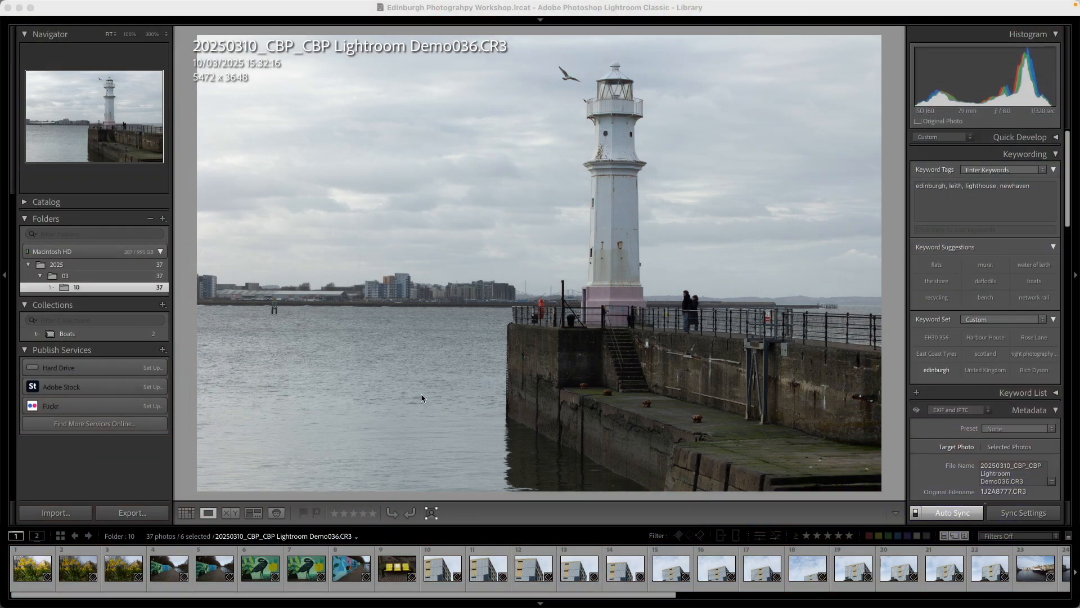
Show the photos as a grid and filter them by text, using the Keywords field with the Contain rule and the term "boats"
{"action": "left_click", "coordinate": [570, 83]}
{"action": "key", "text": "g"}
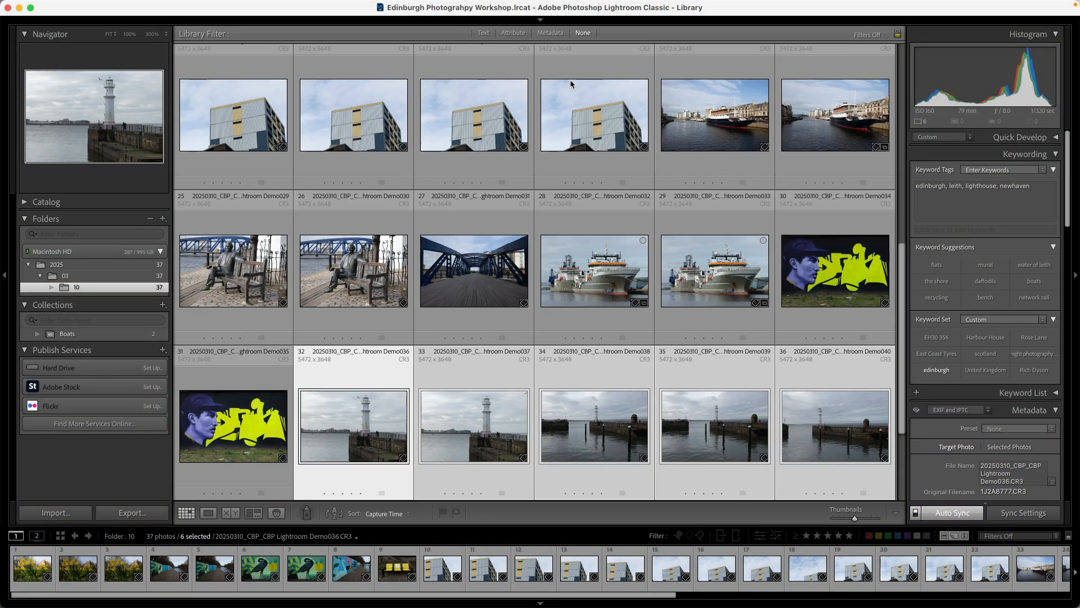
{"action": "left_click", "coordinate": [487, 34]}
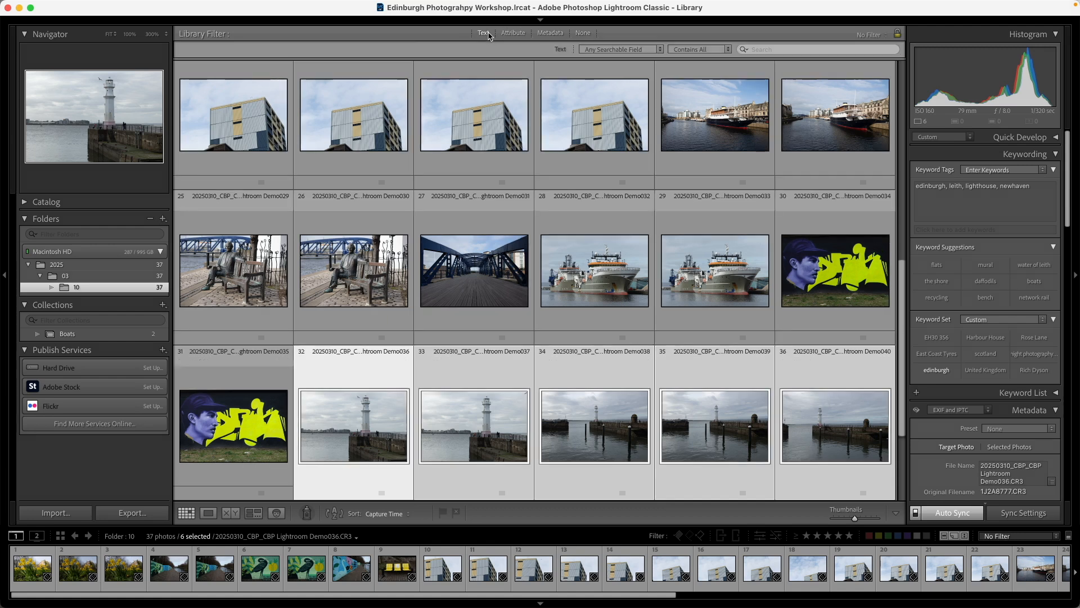
{"action": "left_click", "coordinate": [601, 50]}
{"action": "left_click", "coordinate": [598, 123]}
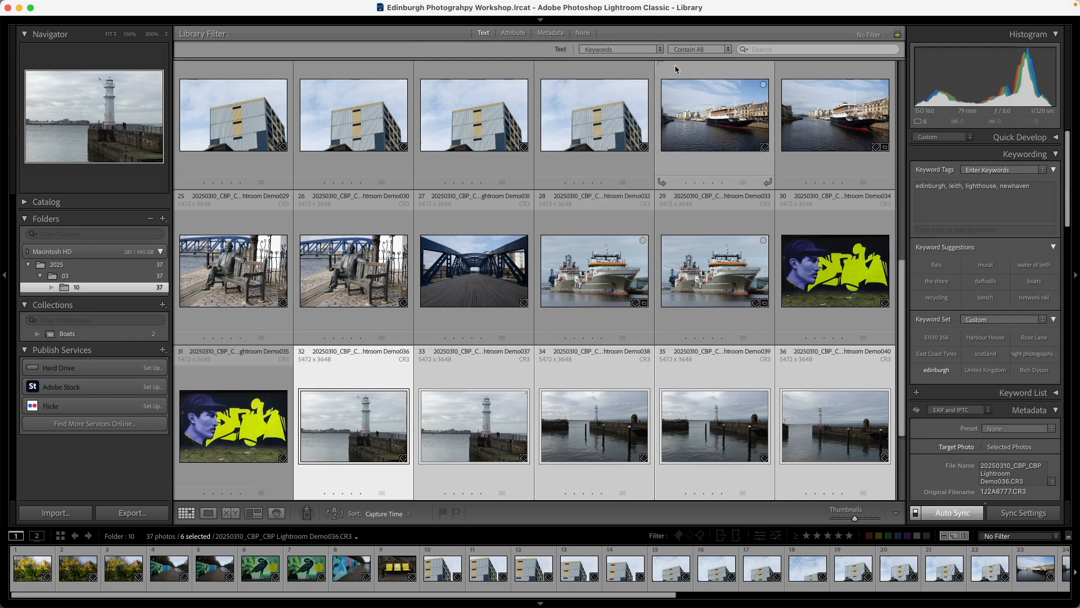
{"action": "left_click", "coordinate": [682, 50]}
{"action": "left_click", "coordinate": [685, 40]}
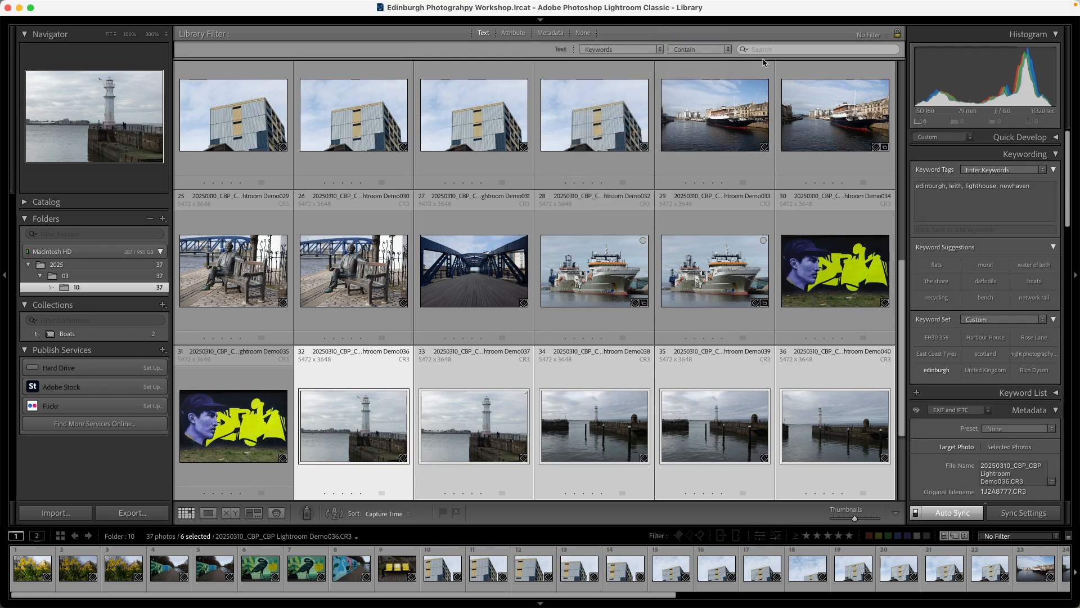
{"action": "left_click", "coordinate": [762, 49]}
{"action": "type", "text": "bo"}
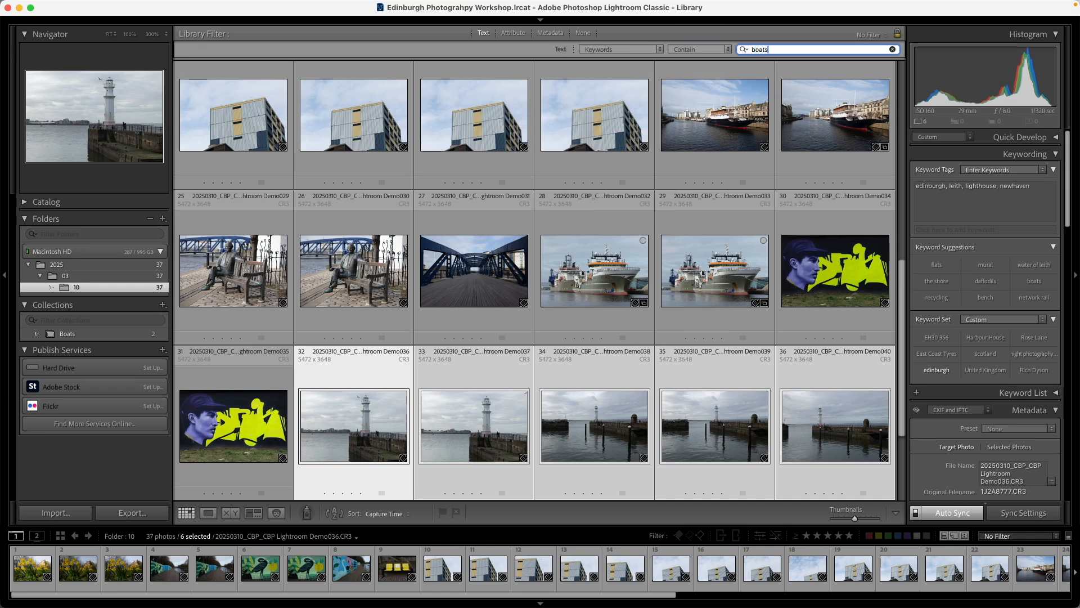
{"action": "type", "text": "ats"}
{"action": "key", "text": "Return"}
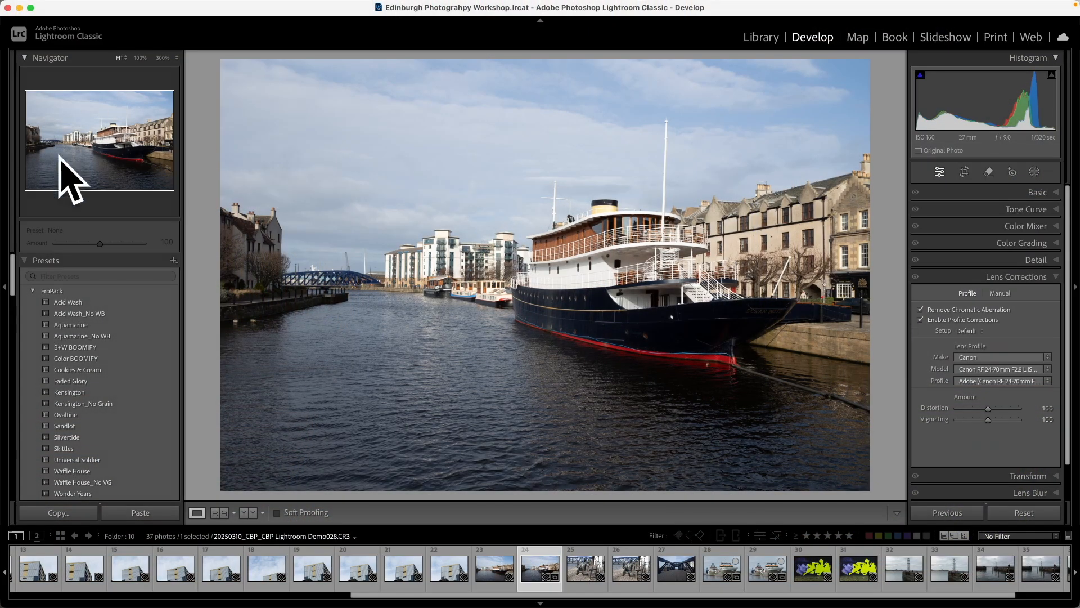
In Develop, collapse the presets, show the edit history of Demo028, and examine the Basic, Tone Curve, Color Mixer and Color Grading controls
{"action": "left_click", "coordinate": [90, 261]}
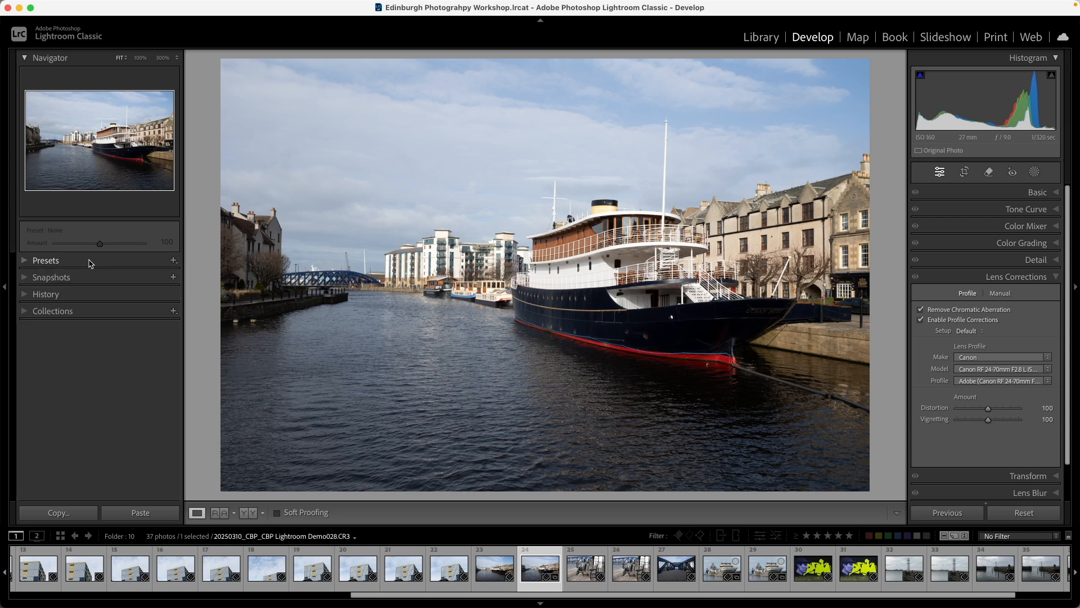
{"action": "left_click", "coordinate": [78, 297]}
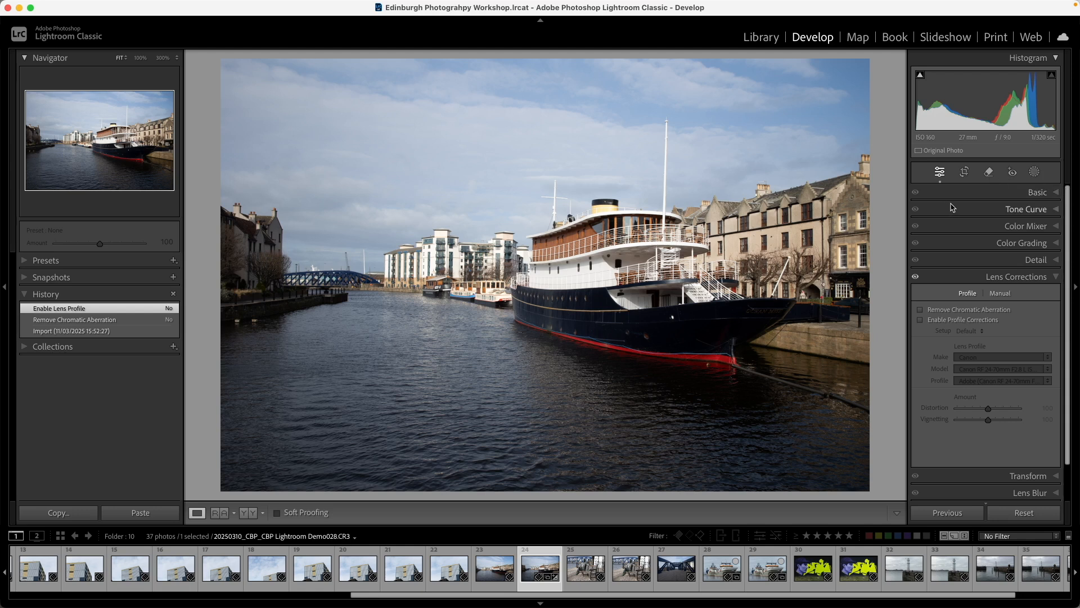
{"action": "left_click", "coordinate": [978, 193]}
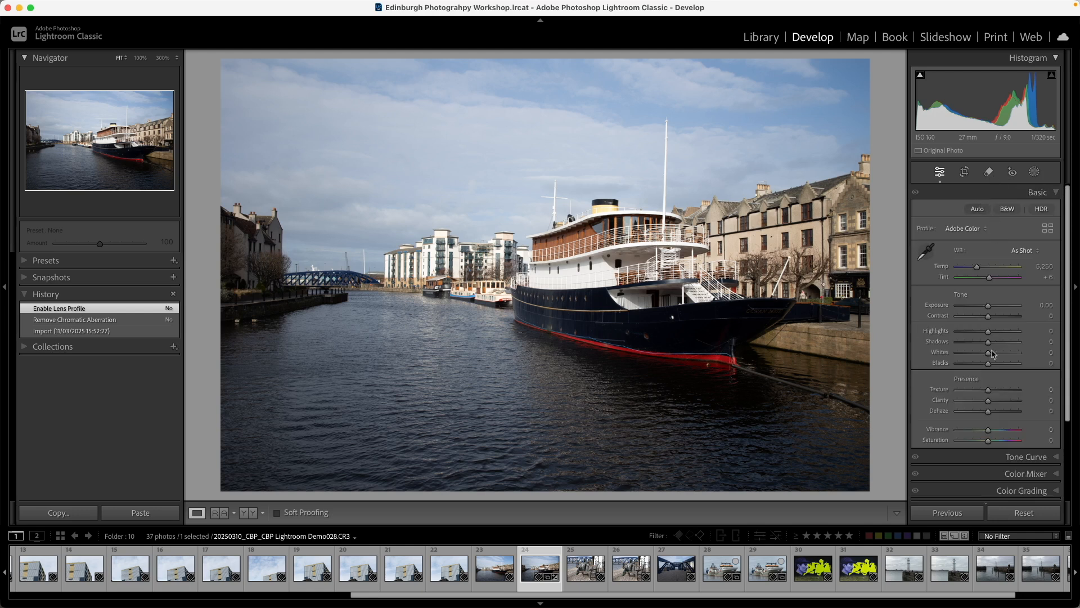
{"action": "left_click", "coordinate": [1005, 459]}
{"action": "left_click", "coordinate": [1002, 416]}
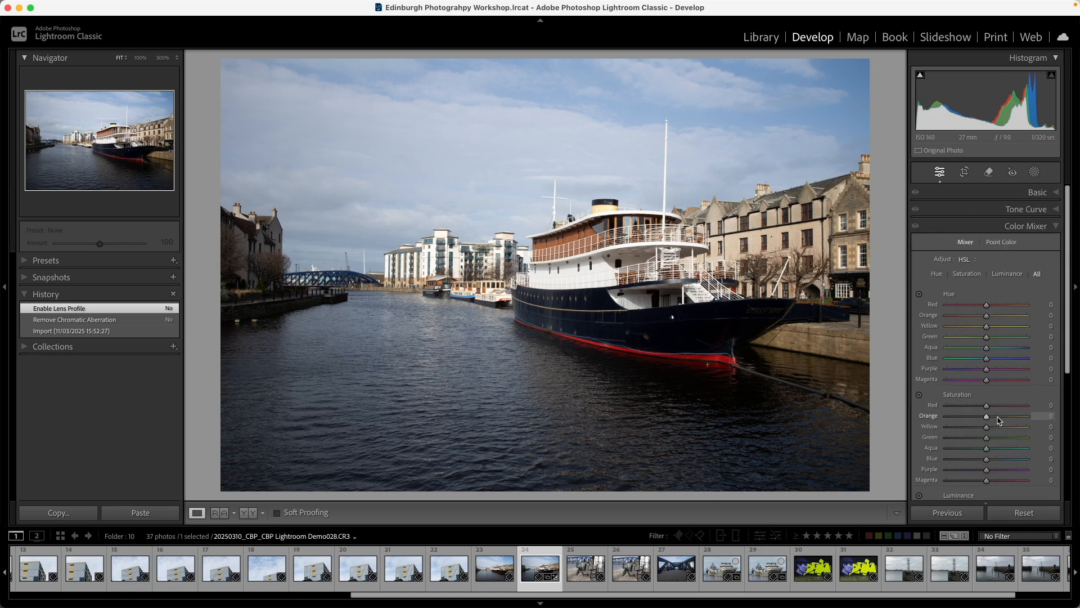
{"action": "scroll", "coordinate": [991, 411], "scroll_direction": "down", "scroll_amount": 5}
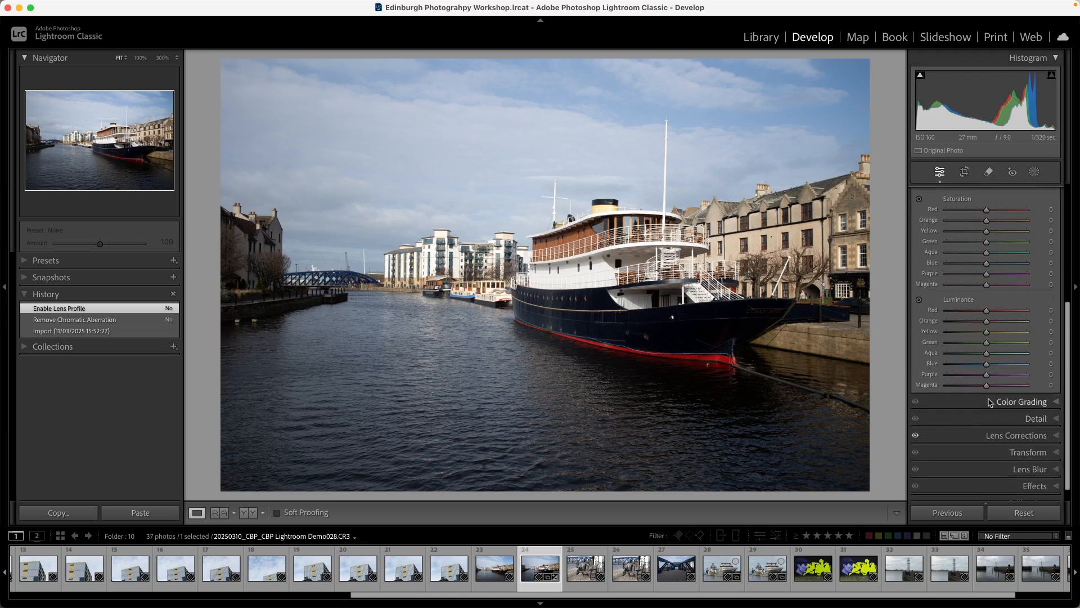
{"action": "left_click", "coordinate": [989, 398]}
{"action": "scroll", "coordinate": [989, 365], "scroll_direction": "up", "scroll_amount": 5}
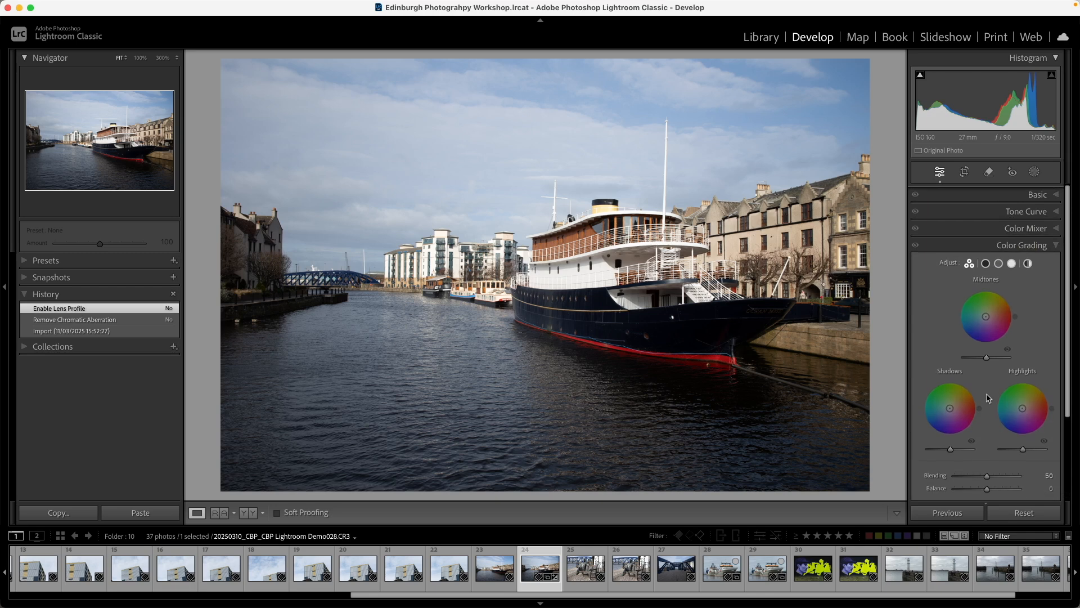
{"action": "left_click", "coordinate": [996, 192]}
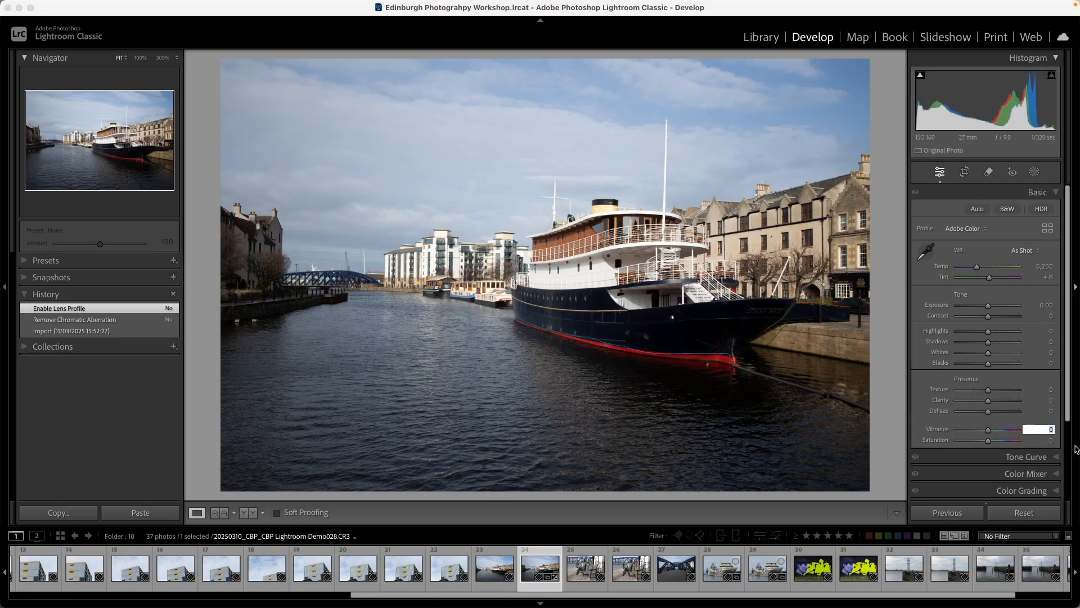
Set Vibrance to 35 on photo Demo028 and compare the edit with the imported state in the history
{"action": "type", "text": "35"}
{"action": "key", "text": "Return"}
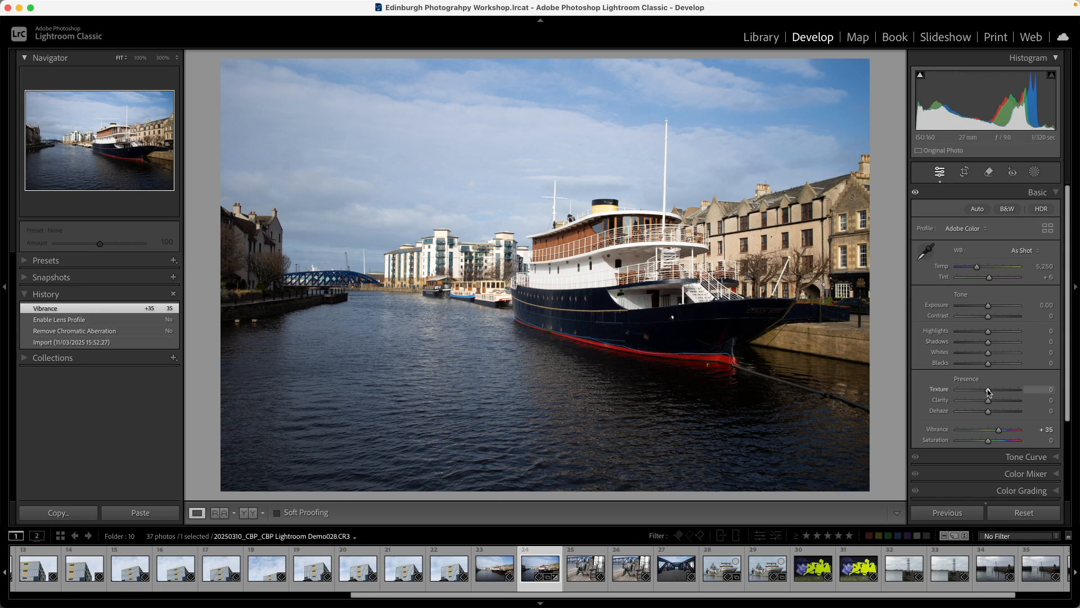
{"action": "left_click", "coordinate": [99, 342]}
{"action": "left_click", "coordinate": [80, 309]}
Set Clarity to 25 on the ship photo
{"action": "left_click", "coordinate": [1047, 400]}
{"action": "type", "text": "25"}
{"action": "key", "text": "Return"}
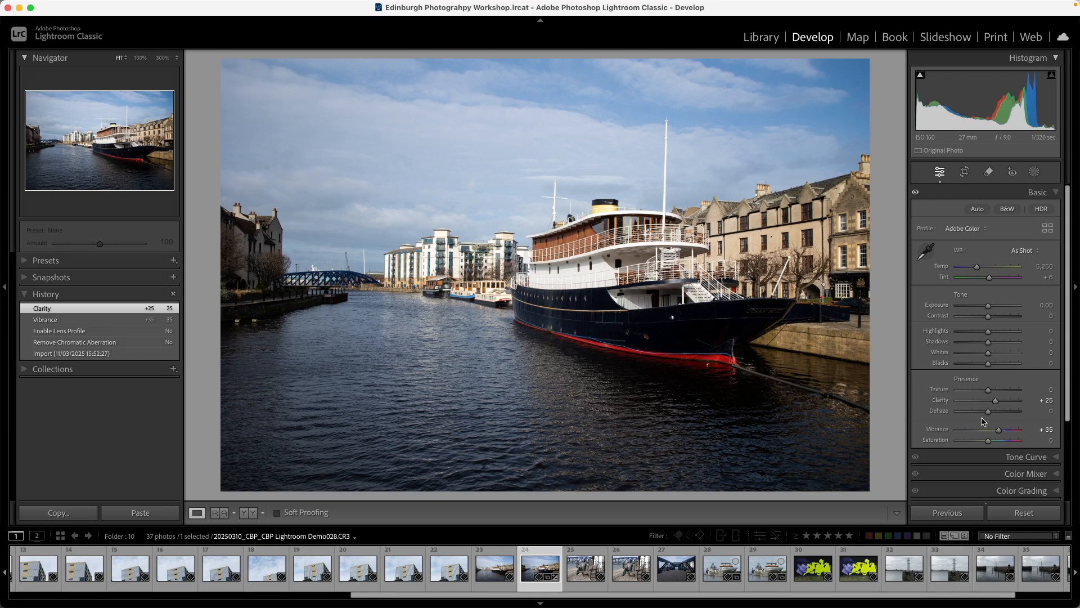
In Lens Corrections, enable profile corrections and removal of chromatic aberration
{"action": "scroll", "coordinate": [981, 421], "scroll_direction": "down", "scroll_amount": 5}
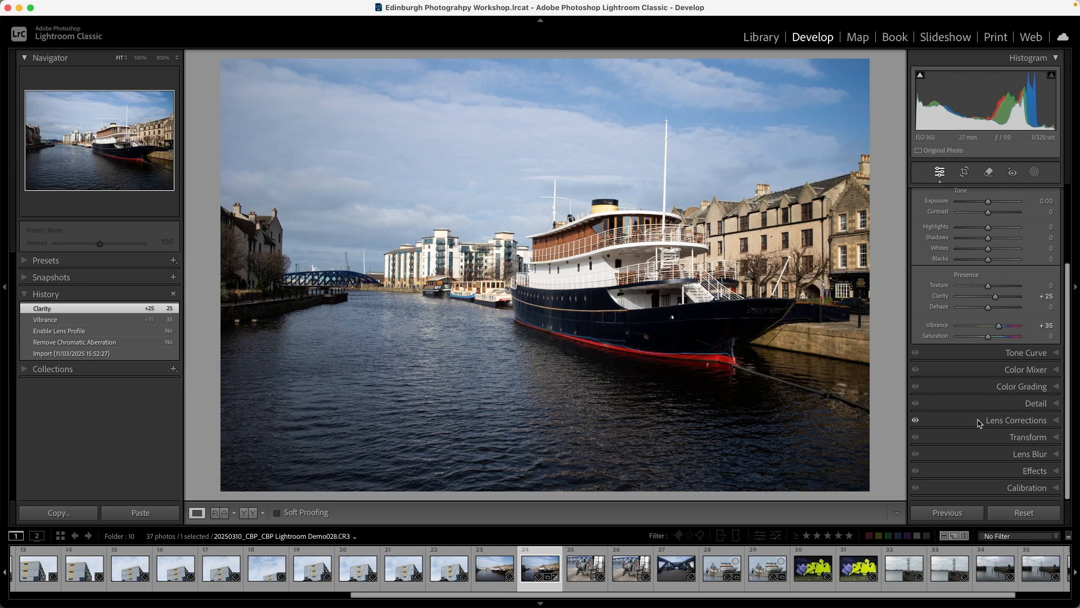
{"action": "left_click", "coordinate": [1055, 421]}
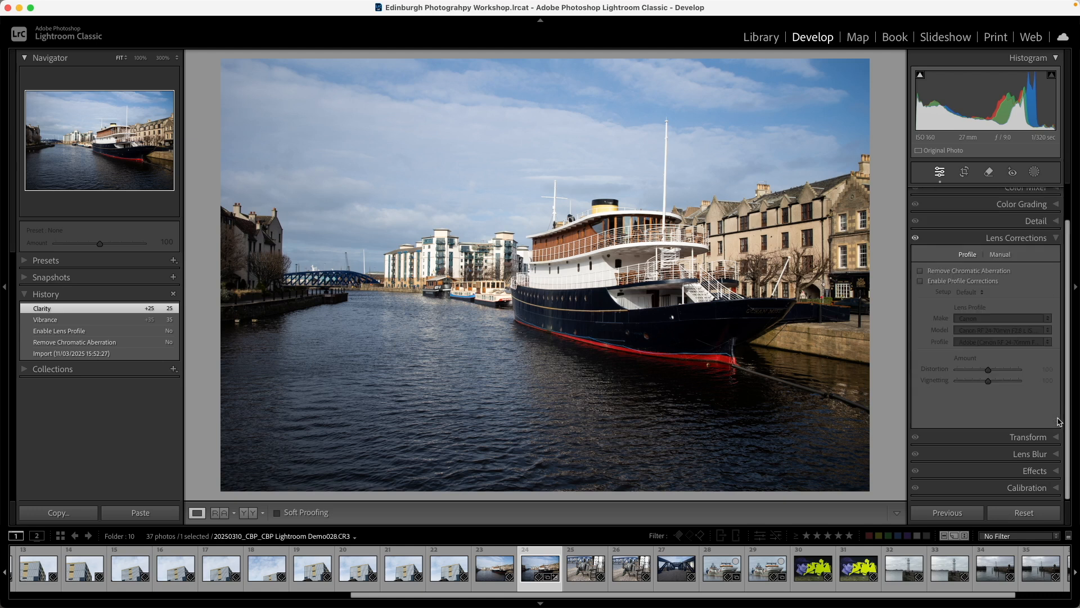
{"action": "left_click", "coordinate": [921, 281]}
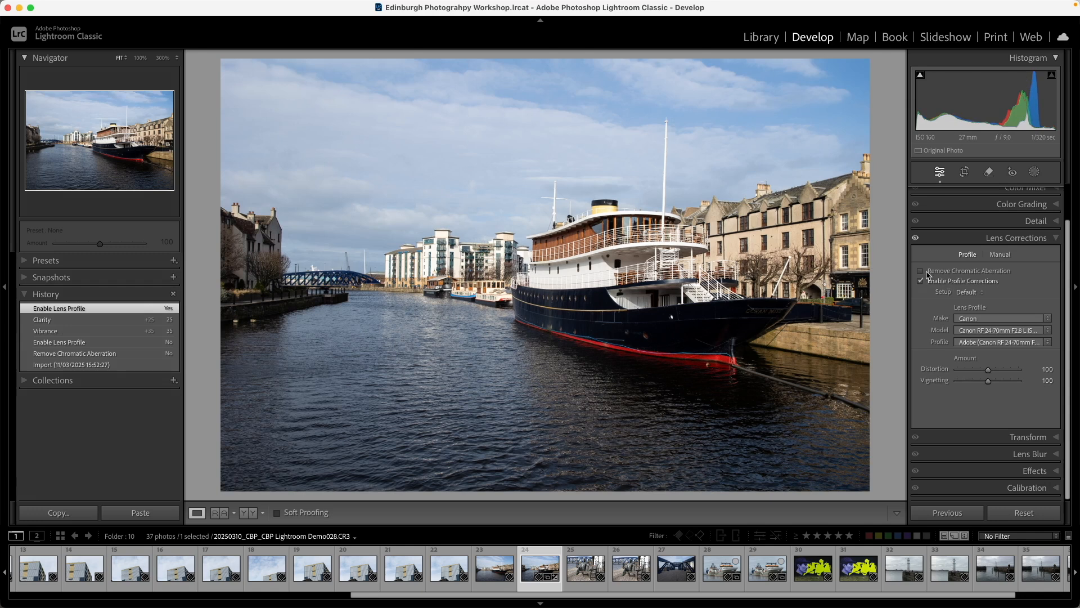
{"action": "left_click", "coordinate": [921, 272]}
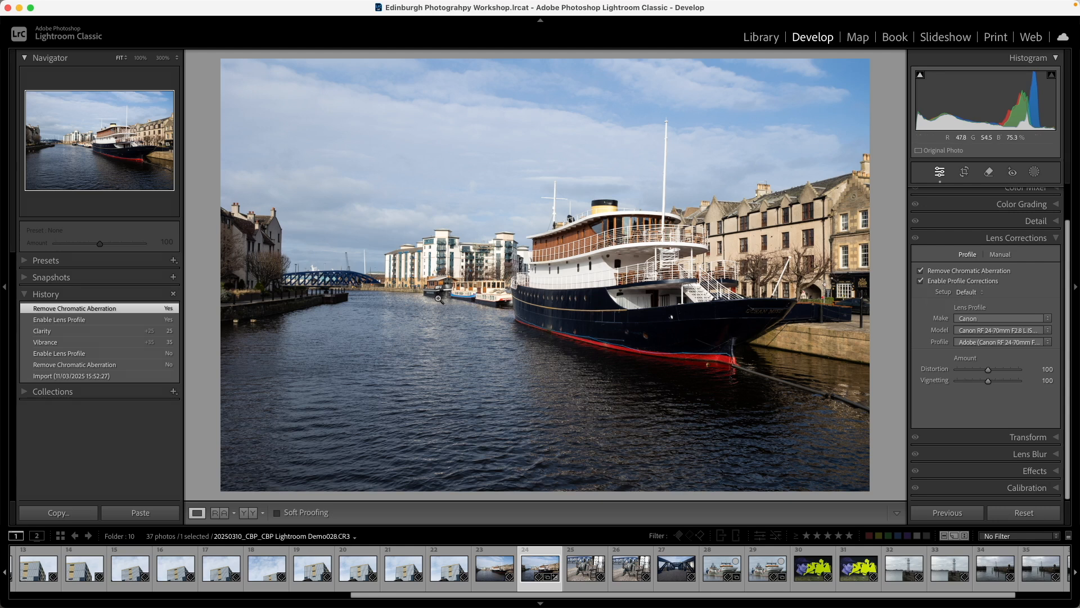
Create a user preset named "CBP Preset" that stores only Clarity, Vibrance, Remove Chromatic Aberration and Enable Profile Corrections
{"action": "left_click", "coordinate": [174, 261]}
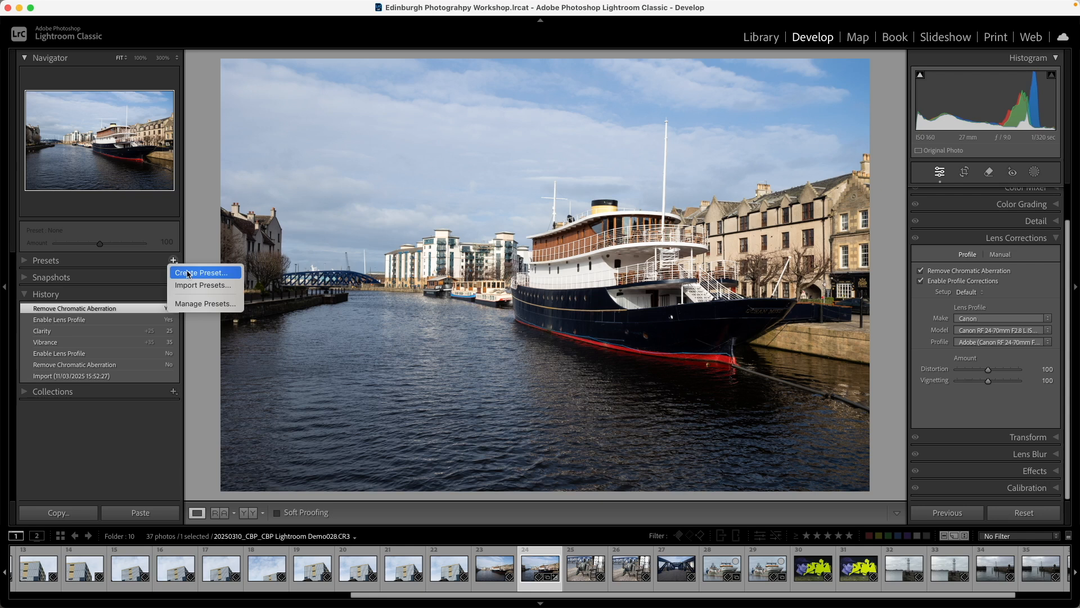
{"action": "left_click", "coordinate": [187, 273]}
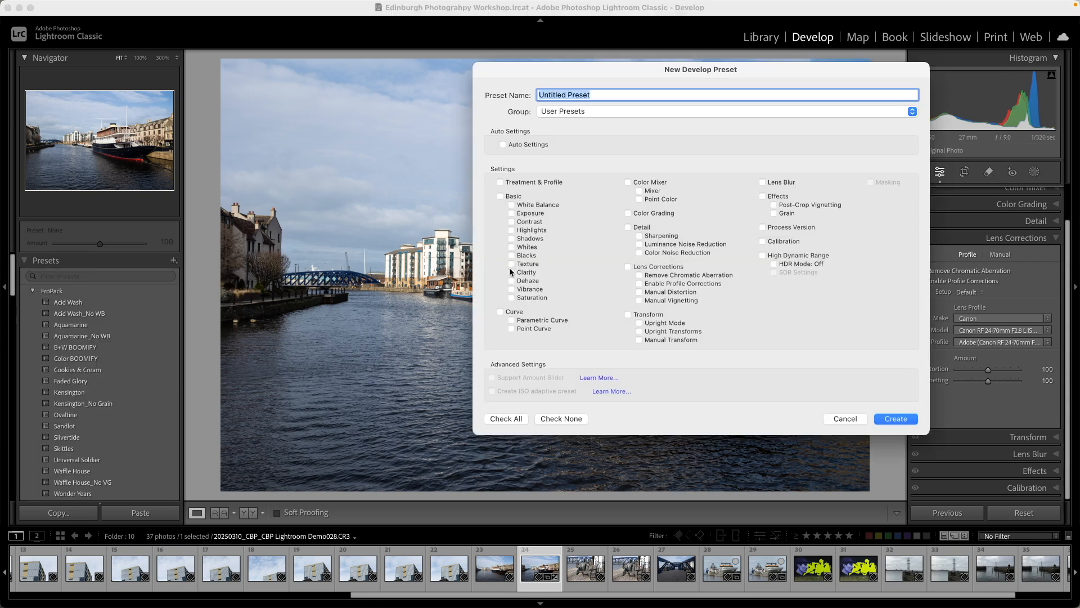
{"action": "left_click", "coordinate": [511, 273]}
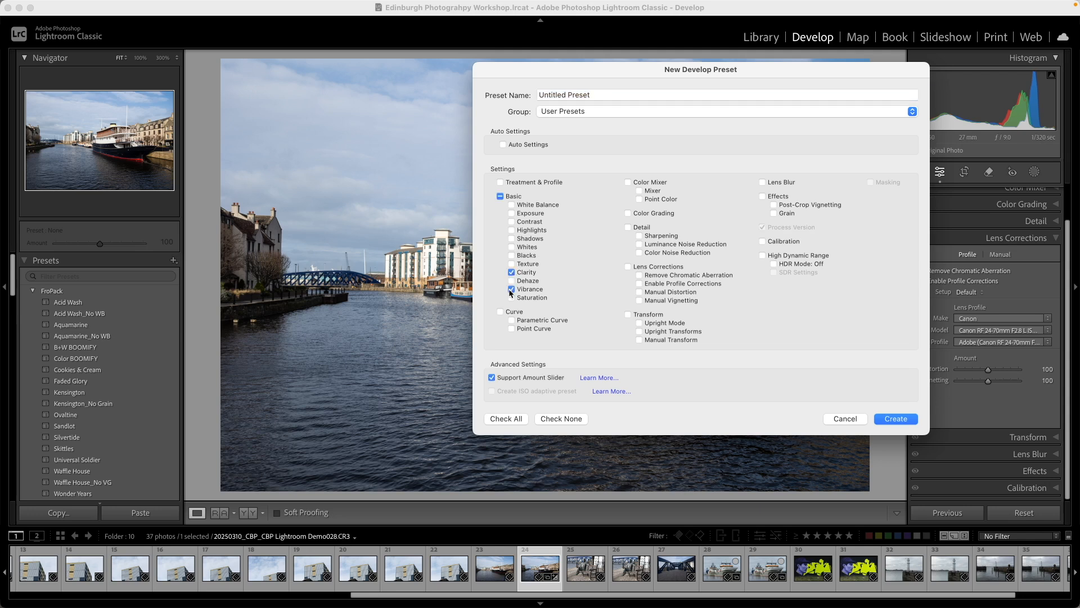
{"action": "left_click", "coordinate": [639, 275]}
{"action": "left_click", "coordinate": [639, 284]}
{"action": "left_click", "coordinate": [596, 95]}
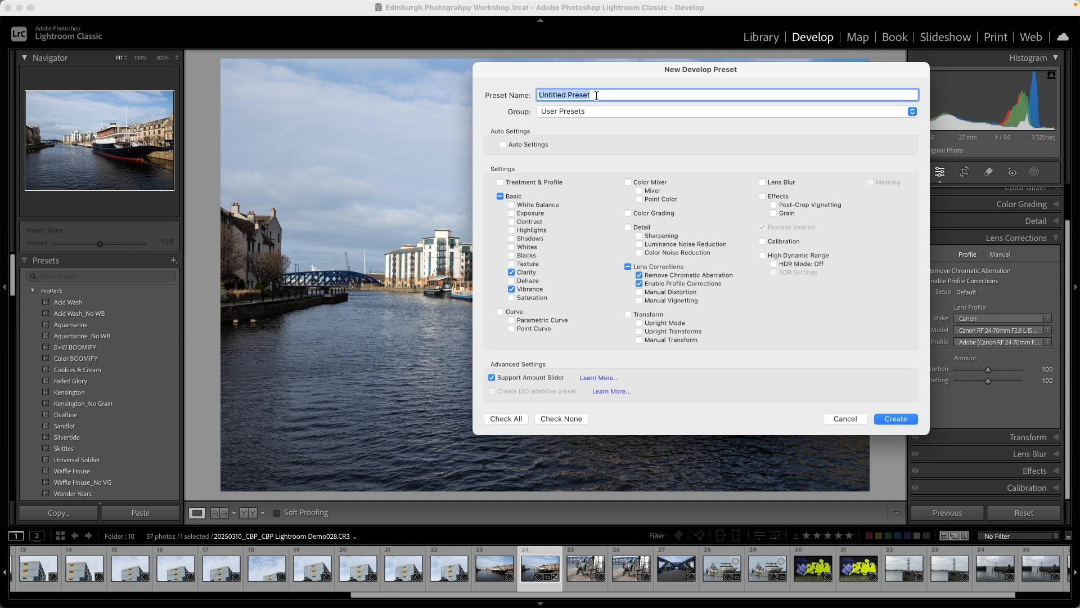
{"action": "type", "text": "CBP"}
{"action": "left_click", "coordinate": [892, 419]}
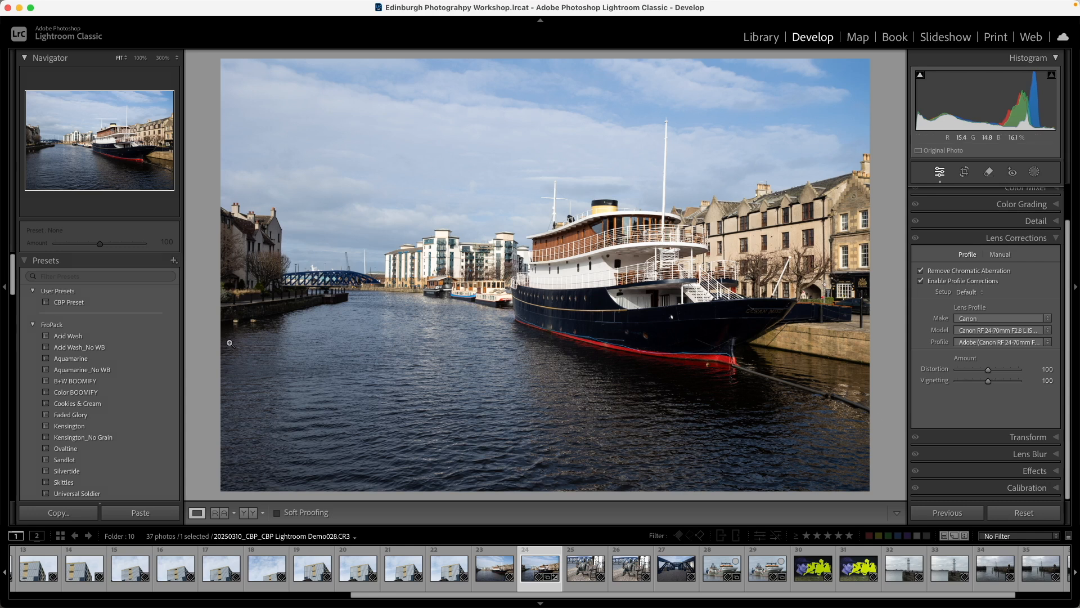
Apply CBP Preset to the neighbouring ship photo, Demo027
{"action": "left_click", "coordinate": [492, 567]}
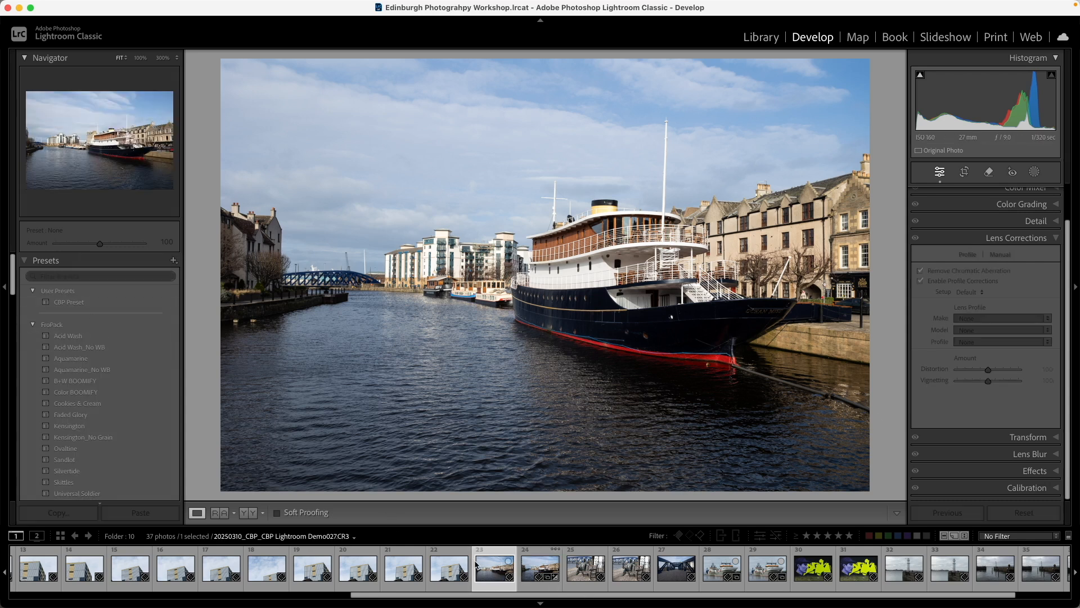
{"action": "left_click", "coordinate": [73, 305]}
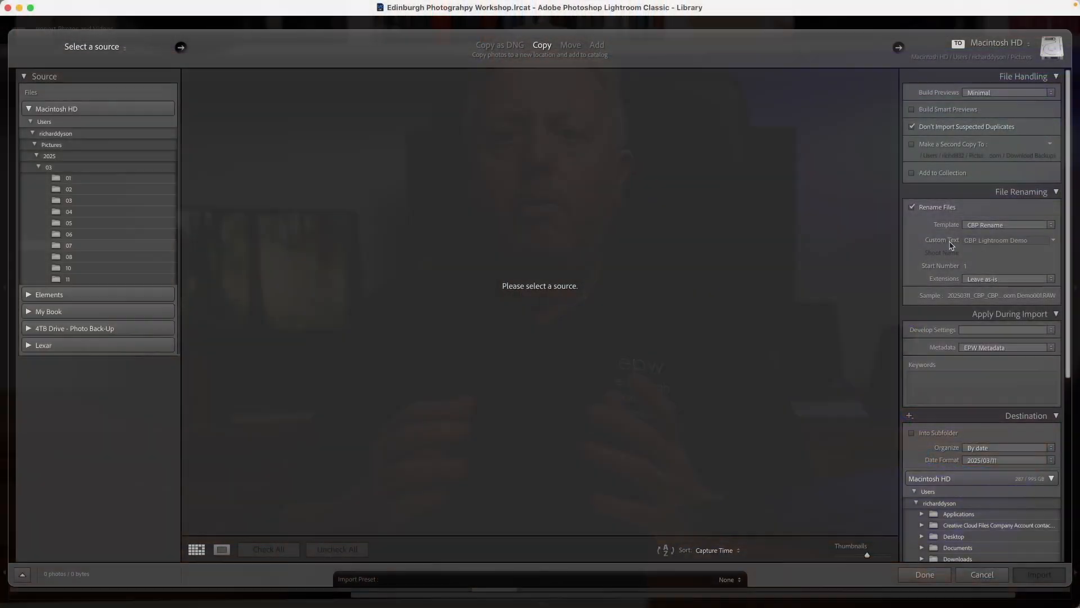
In the import settings, choose the user preset CBP Preset as the Develop Settings applied during import and keep the change
{"action": "left_click", "coordinate": [978, 332]}
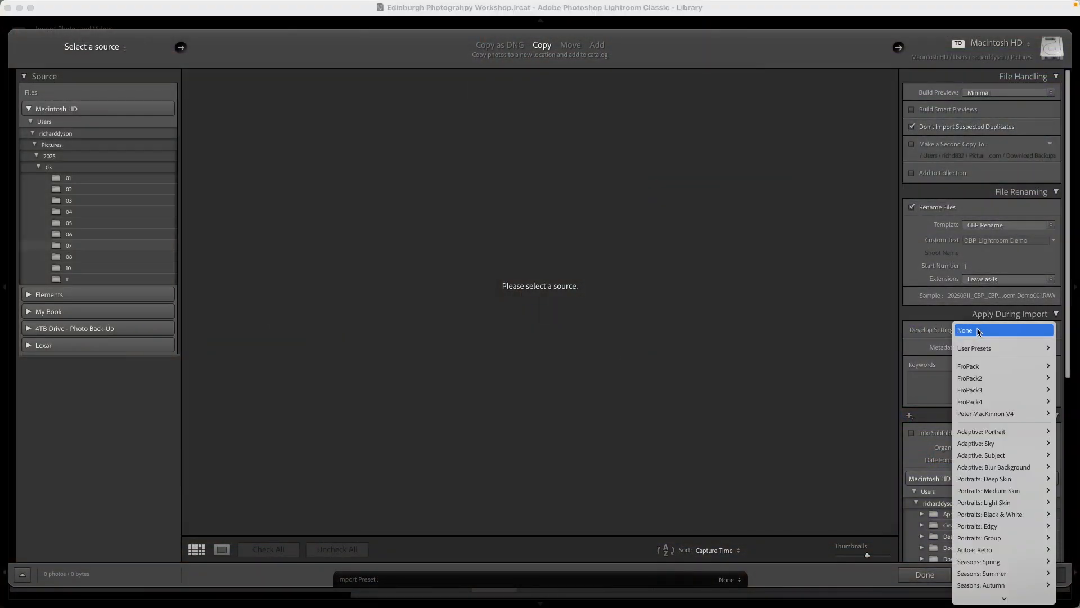
{"action": "mouse_move", "coordinate": [985, 349]}
{"action": "left_click", "coordinate": [938, 348]}
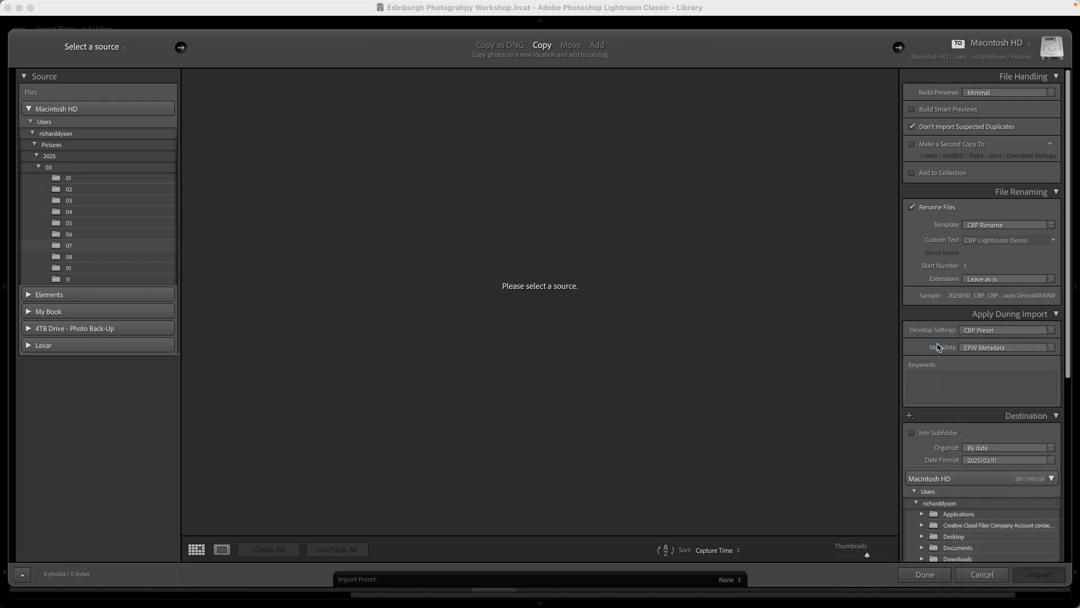
{"action": "left_click", "coordinate": [926, 575]}
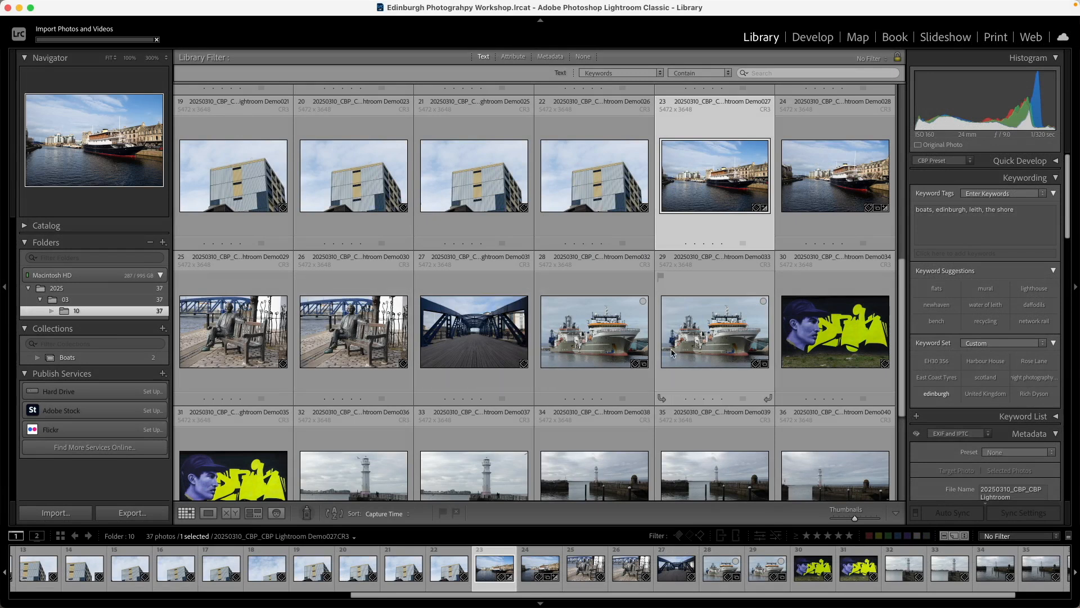
Open ship photo Demo028 in Develop and show its Basic adjustments
{"action": "left_click", "coordinate": [808, 186]}
{"action": "double_click", "coordinate": [809, 185]}
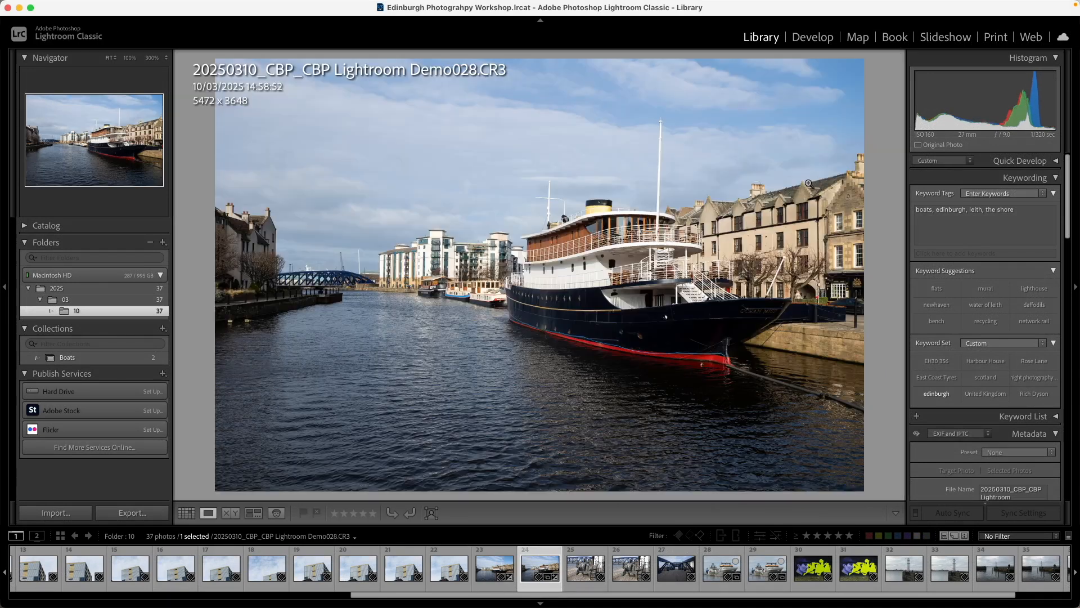
{"action": "left_click", "coordinate": [813, 37]}
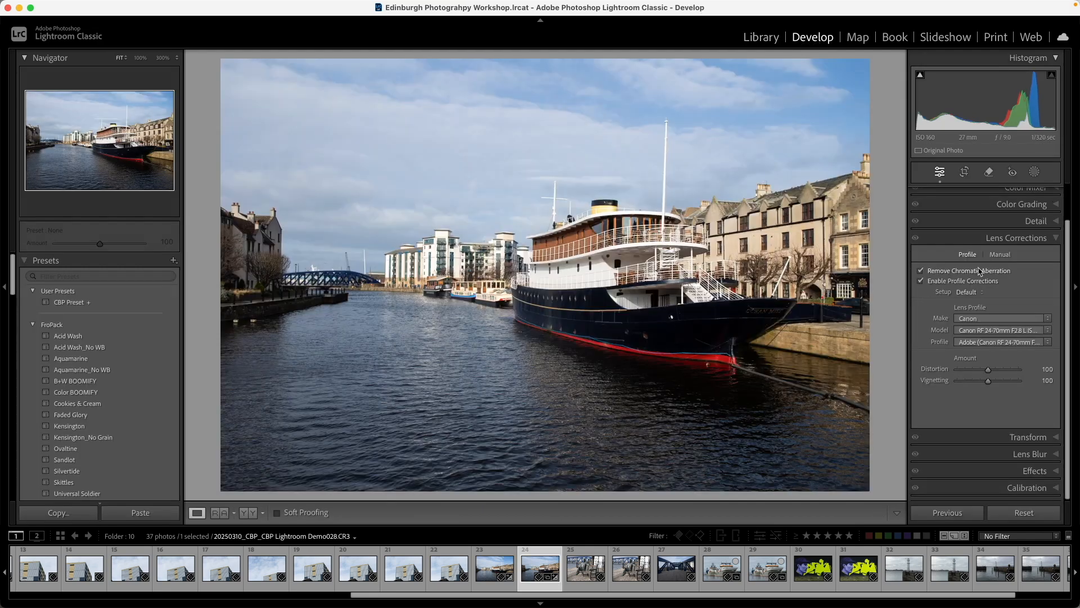
{"action": "left_click", "coordinate": [1018, 194]}
{"action": "left_click", "coordinate": [1018, 196]}
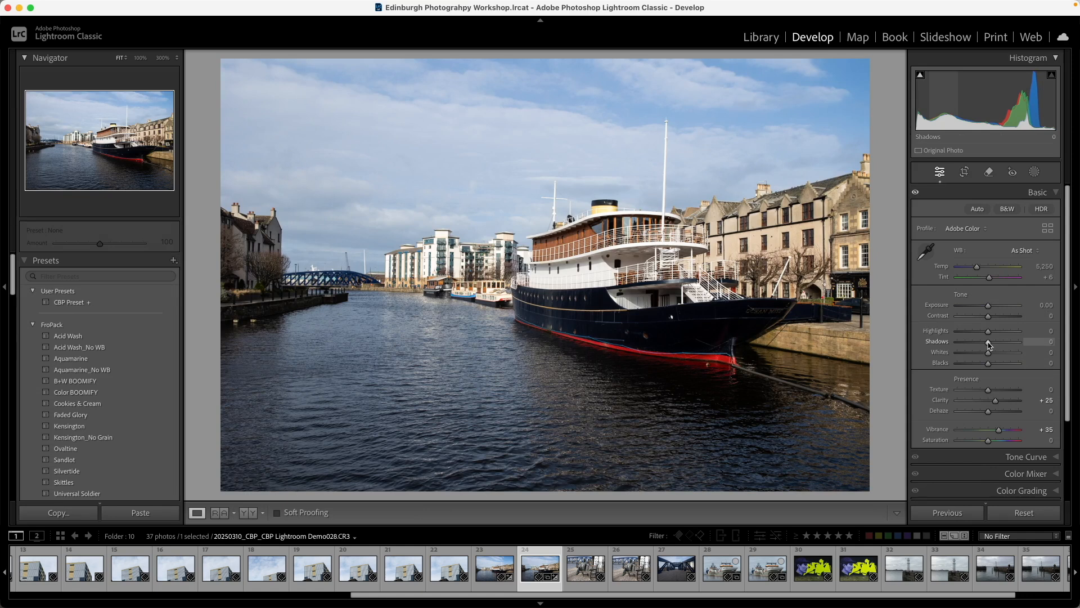
Raise Shadows to +37, Highlights to +8 and Whites to +3
{"action": "mouse_move", "coordinate": [989, 345]}
{"action": "left_mouse_down"}
{"action": "mouse_move", "coordinate": [1006, 345]}
{"action": "mouse_move", "coordinate": [962, 346]}
{"action": "mouse_move", "coordinate": [1001, 346]}
{"action": "left_mouse_up"}
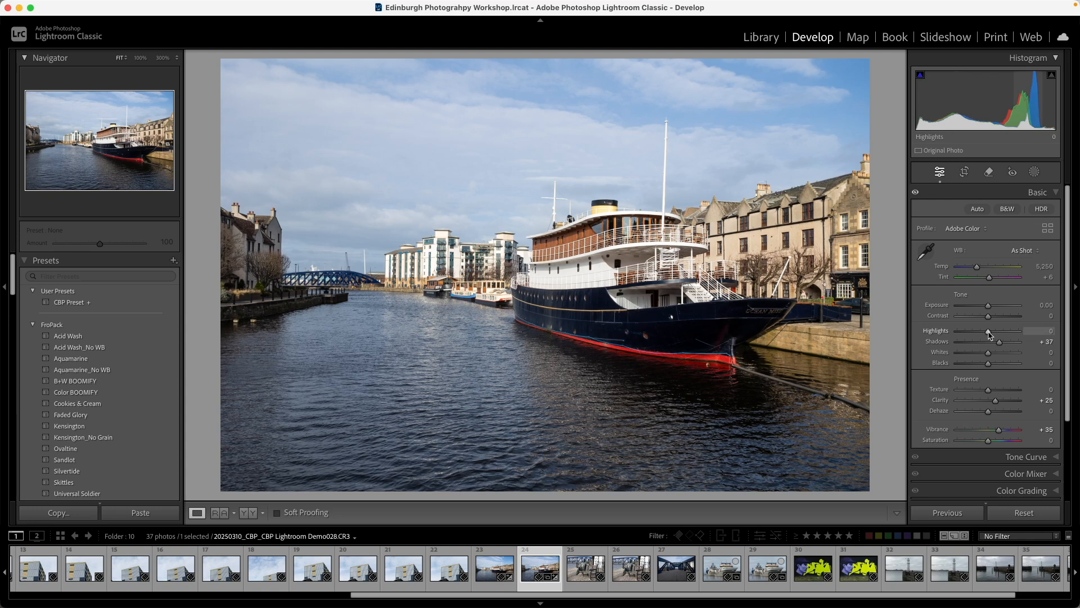
{"action": "mouse_move", "coordinate": [989, 334]}
{"action": "left_mouse_down"}
{"action": "mouse_move", "coordinate": [978, 336]}
{"action": "mouse_move", "coordinate": [991, 336]}
{"action": "left_mouse_up"}
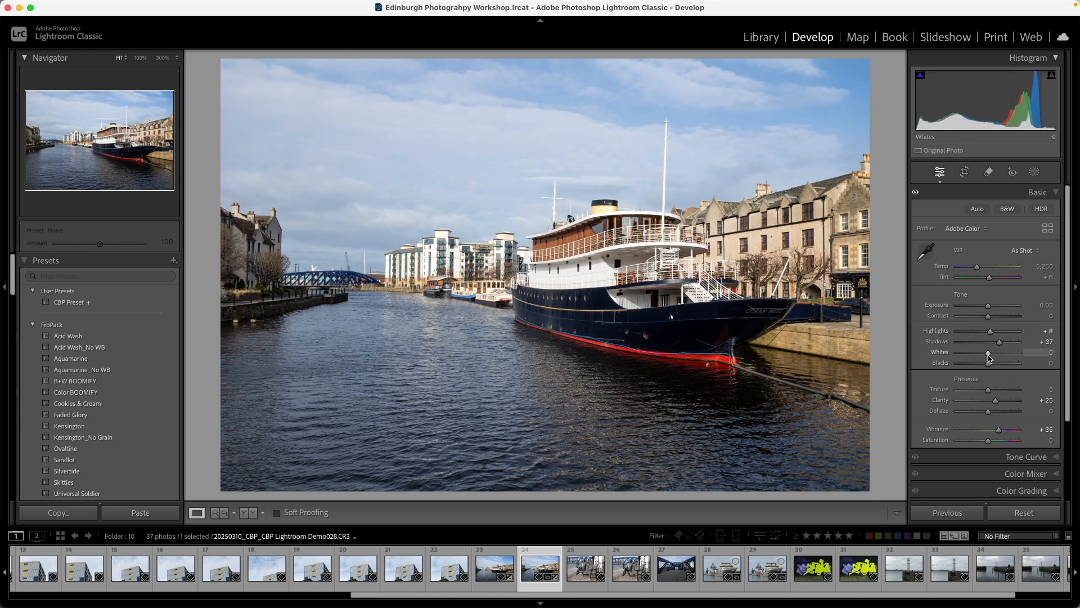
{"action": "left_click_drag", "start_coordinate": [989, 355], "coordinate": [990, 353]}
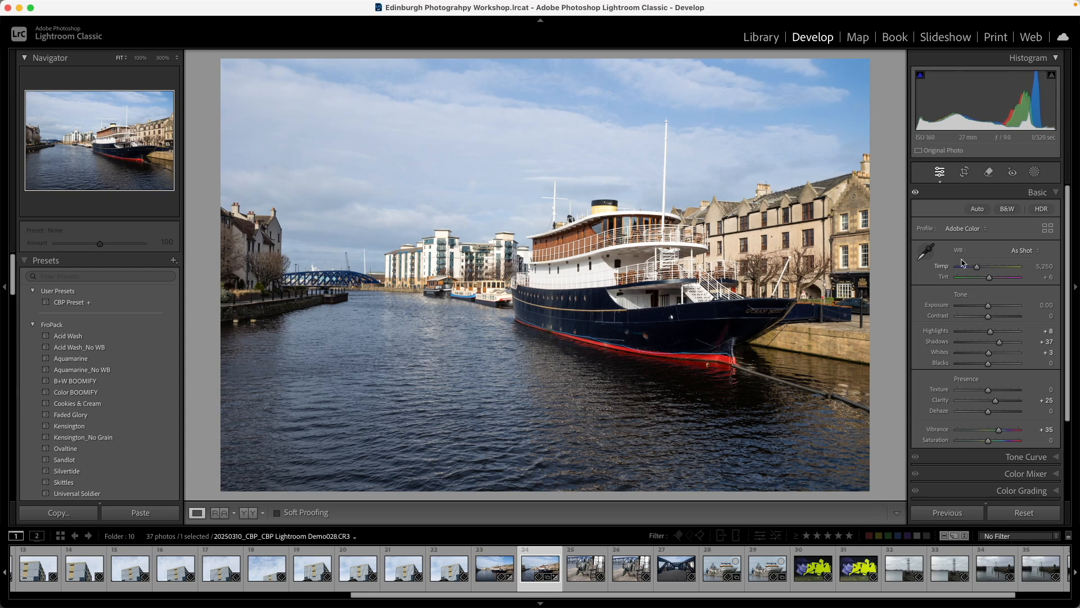
Apply Auto tone adjustments, and raise Shadows to +68 and Exposure to +0.15
{"action": "left_click", "coordinate": [979, 210]}
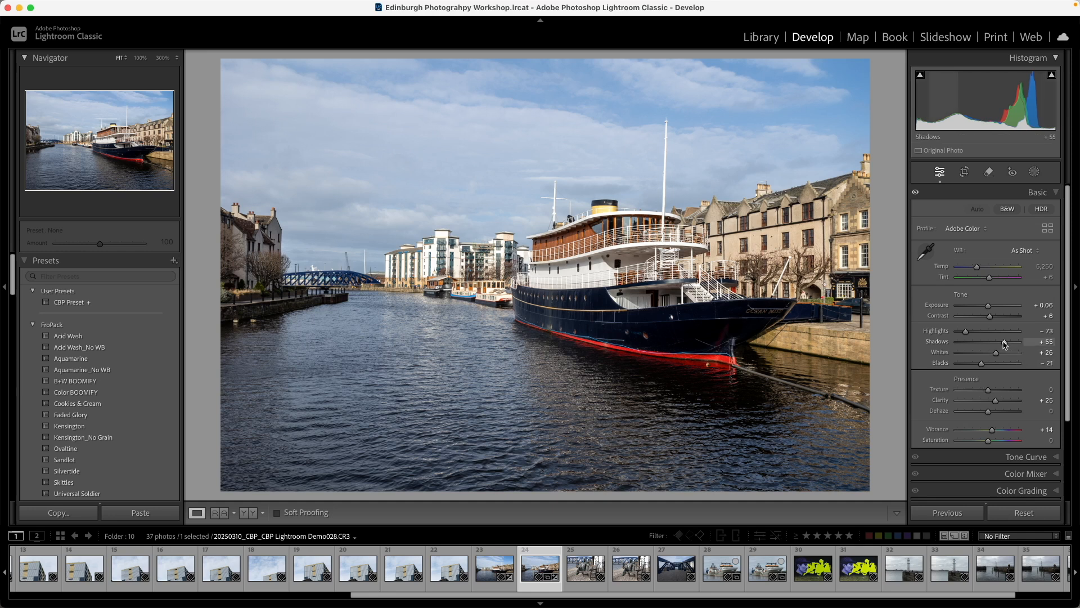
{"action": "left_click_drag", "start_coordinate": [1005, 343], "coordinate": [1008, 344]}
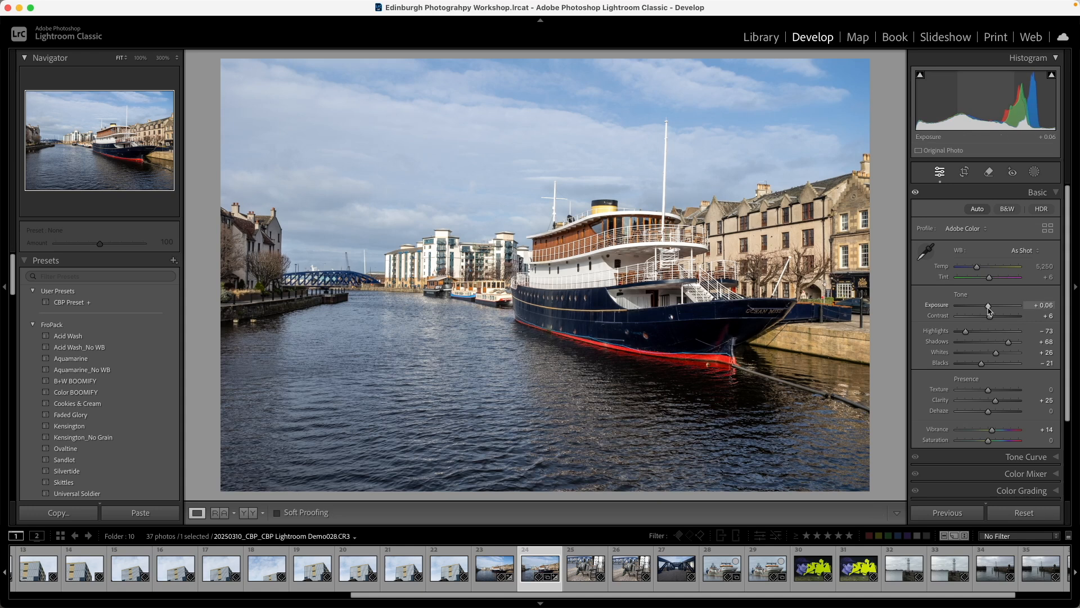
{"action": "left_click_drag", "start_coordinate": [989, 308], "coordinate": [990, 308]}
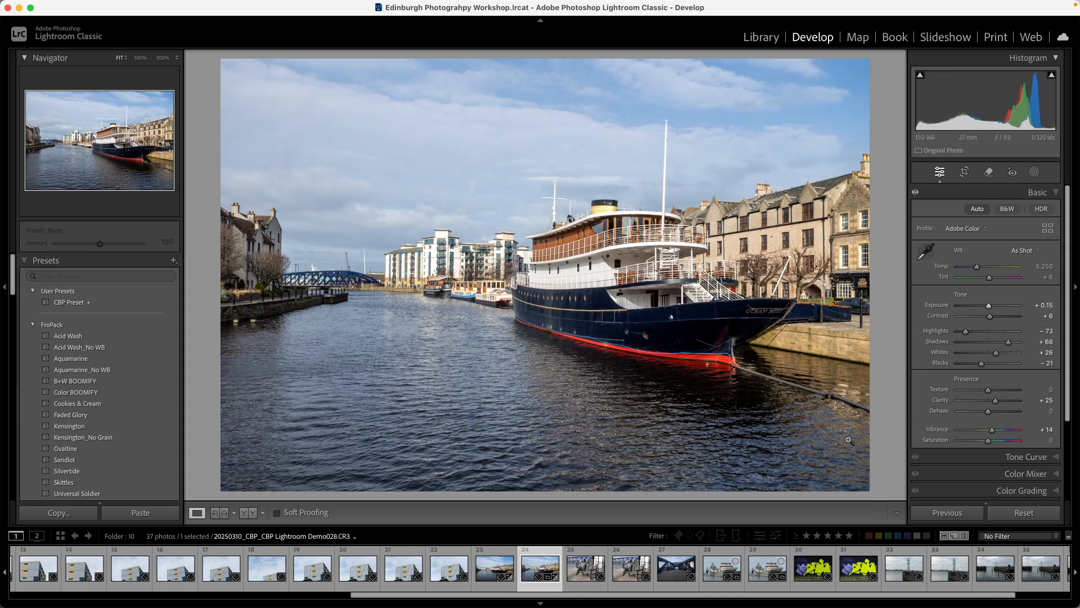
Compare the ship photo before and after the edits
{"action": "key", "text": "backslash"}
{"action": "key", "text": "backslash"}
{"action": "key", "text": "backslash"}
{"action": "key", "text": "backslash"}
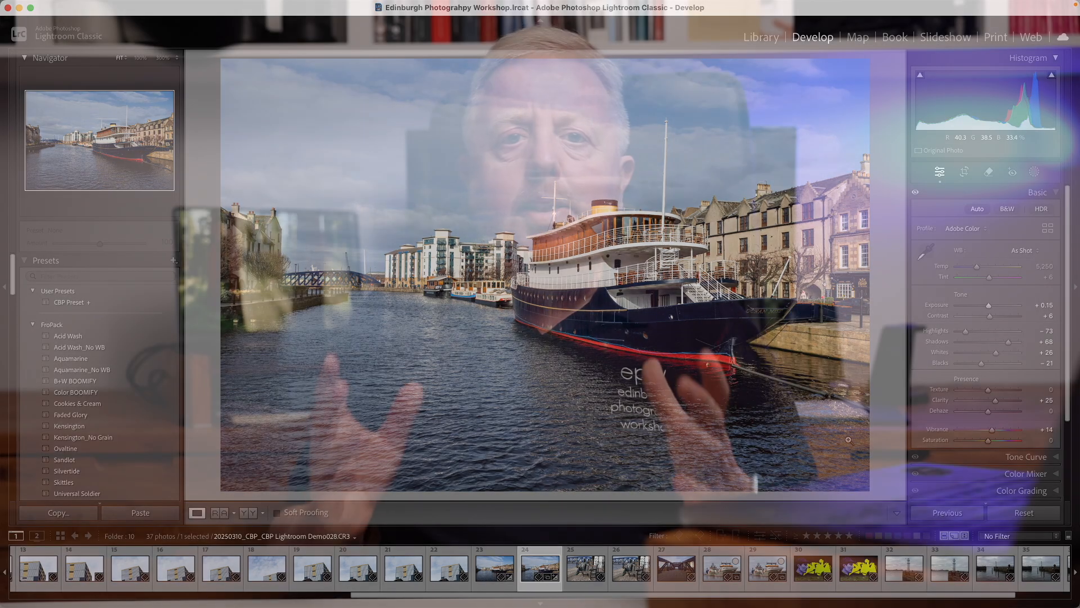